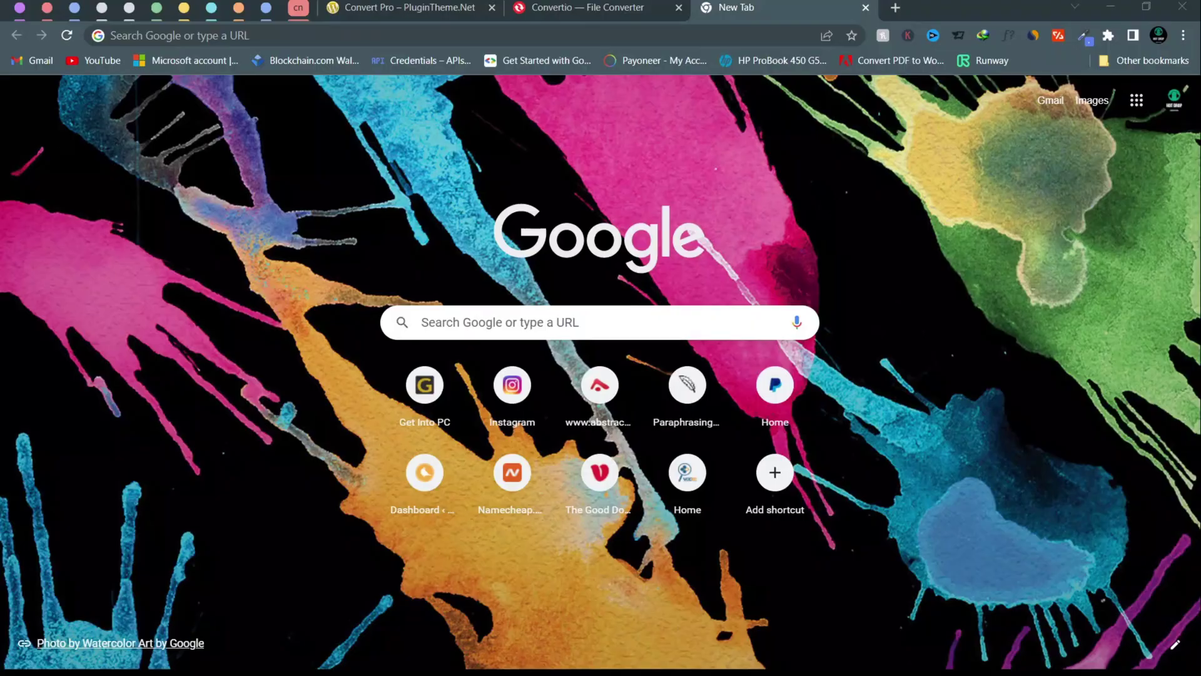
- Search Google for 'why are business letterhead important'
{"action": "left_click", "coordinate": [506, 324]}
{"action": "type", "text": "why are busine"}
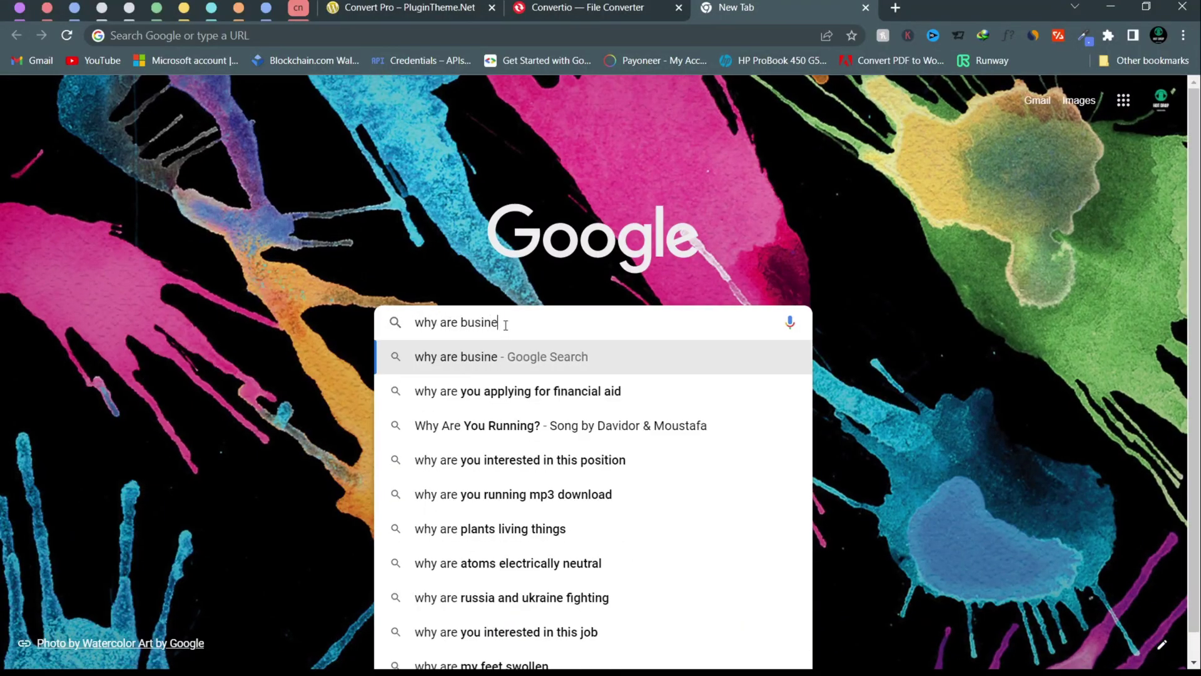
{"action": "type", "text": "ss letter"}
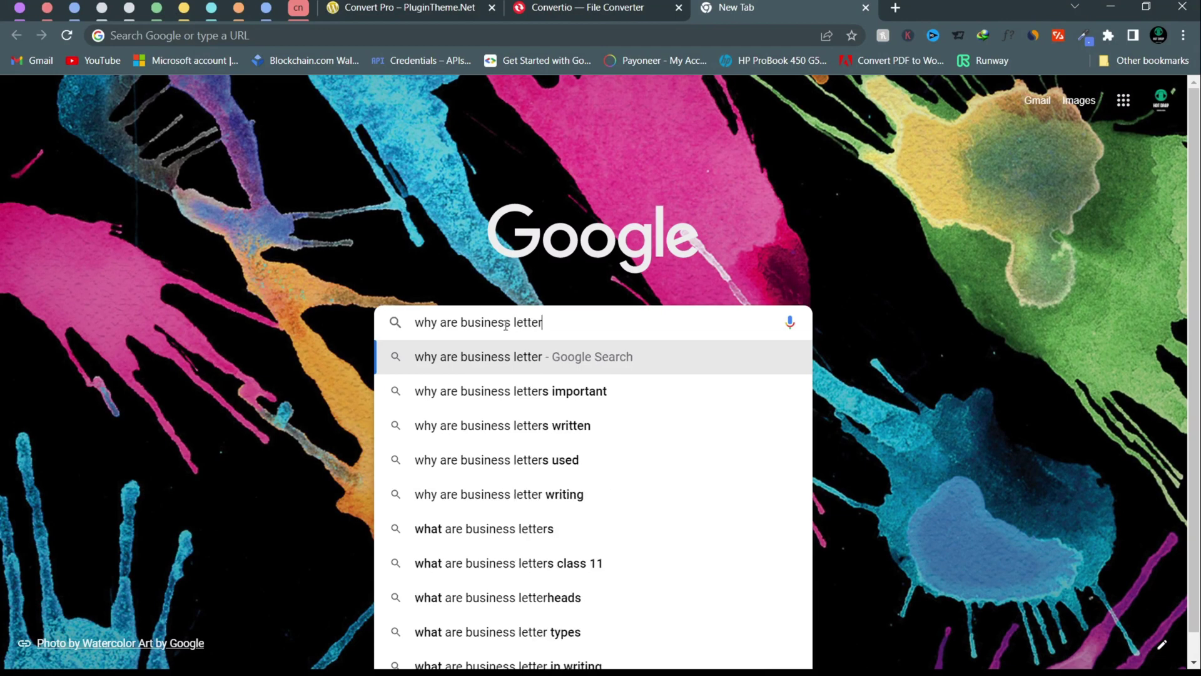
{"action": "type", "text": "h"}
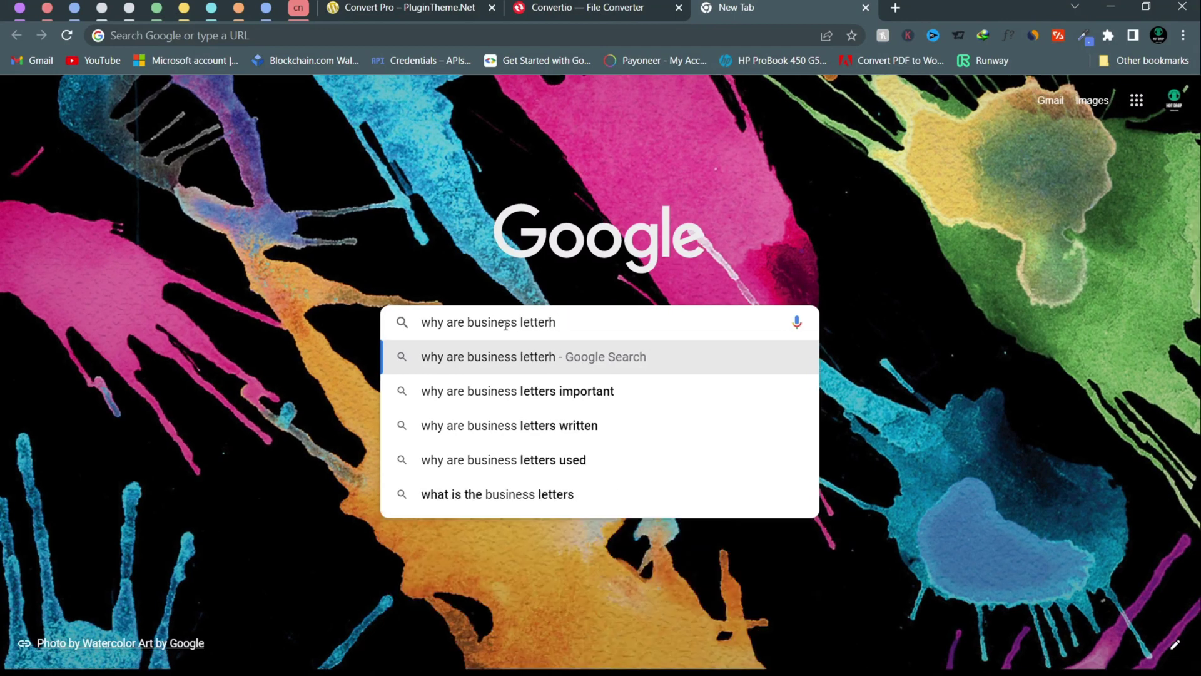
{"action": "type", "text": "ead"}
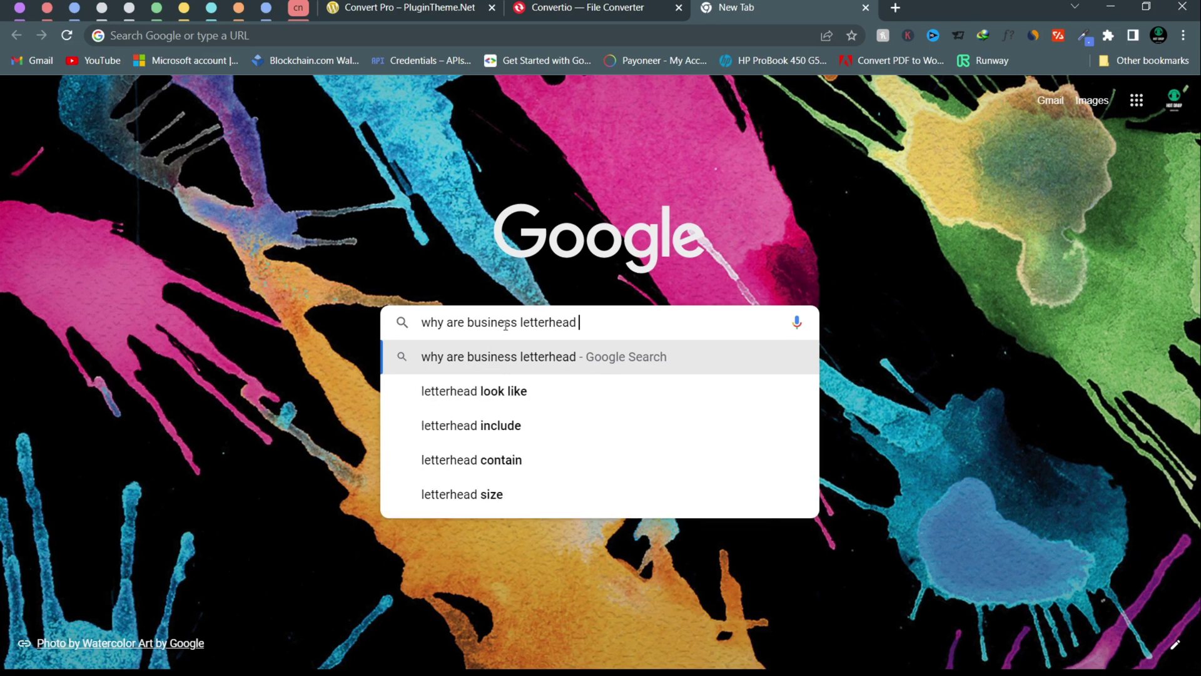
{"action": "type", "text": " import"}
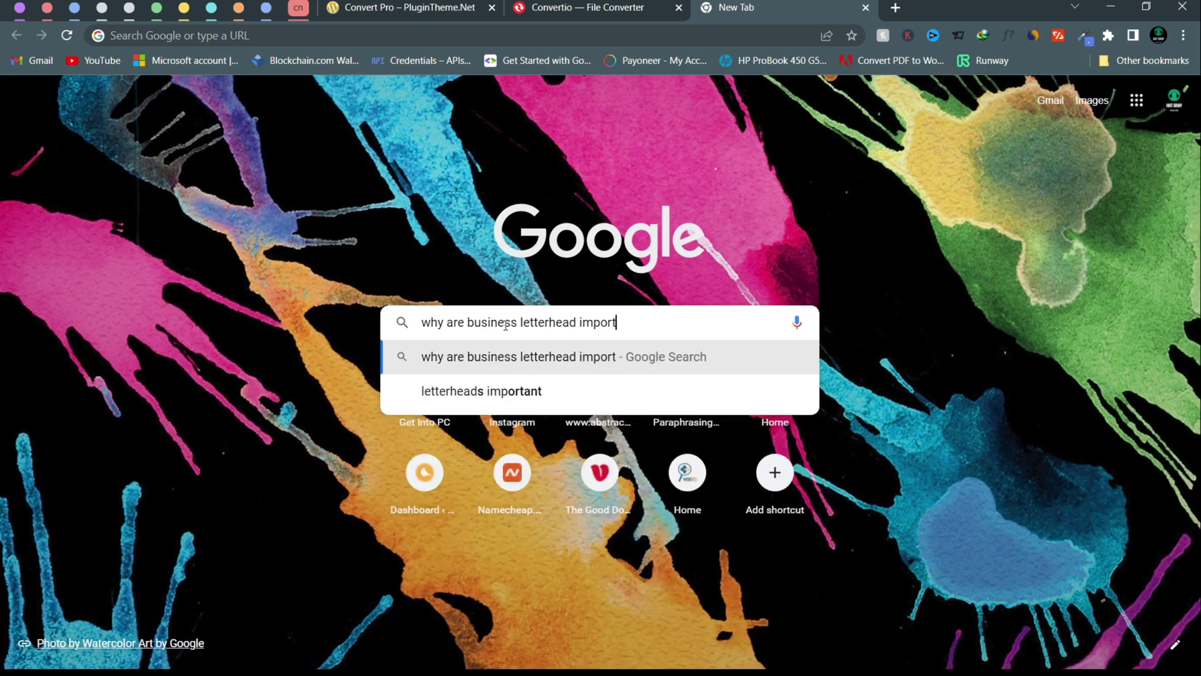
{"action": "type", "text": "ant"}
{"action": "key", "text": "Return"}
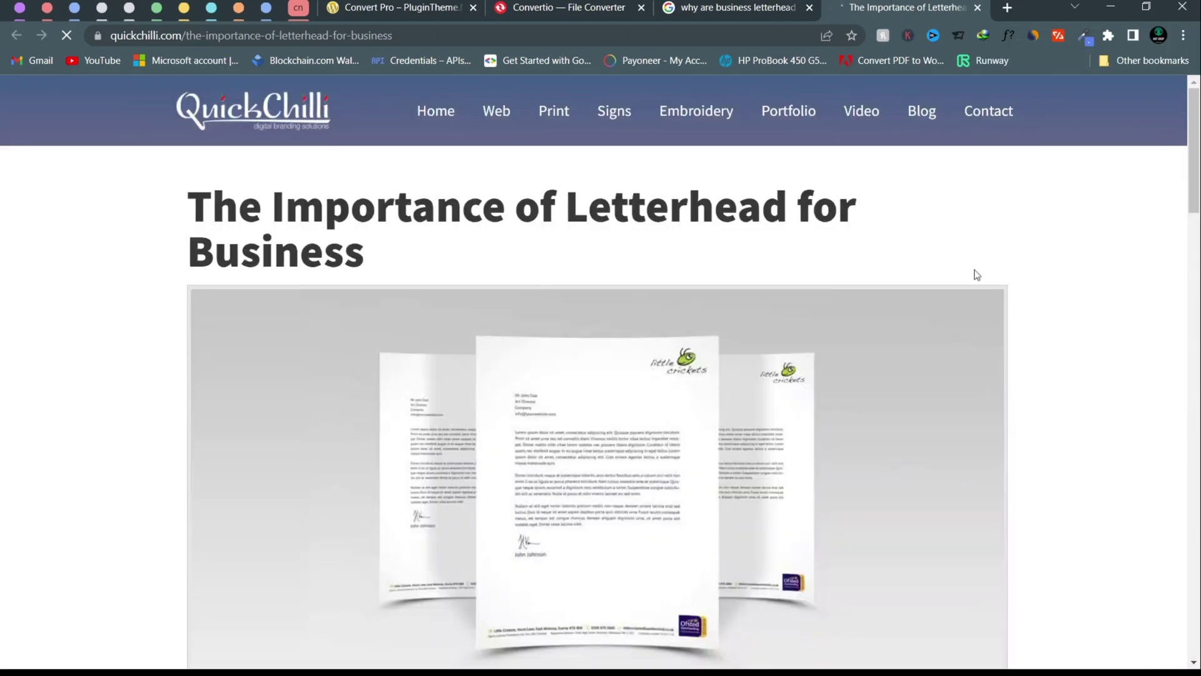
- Scroll down through the QuickChilli article on why letterheads matter for business
{"action": "scroll", "coordinate": [1006, 394], "scroll_direction": "down", "scroll_amount": 6}
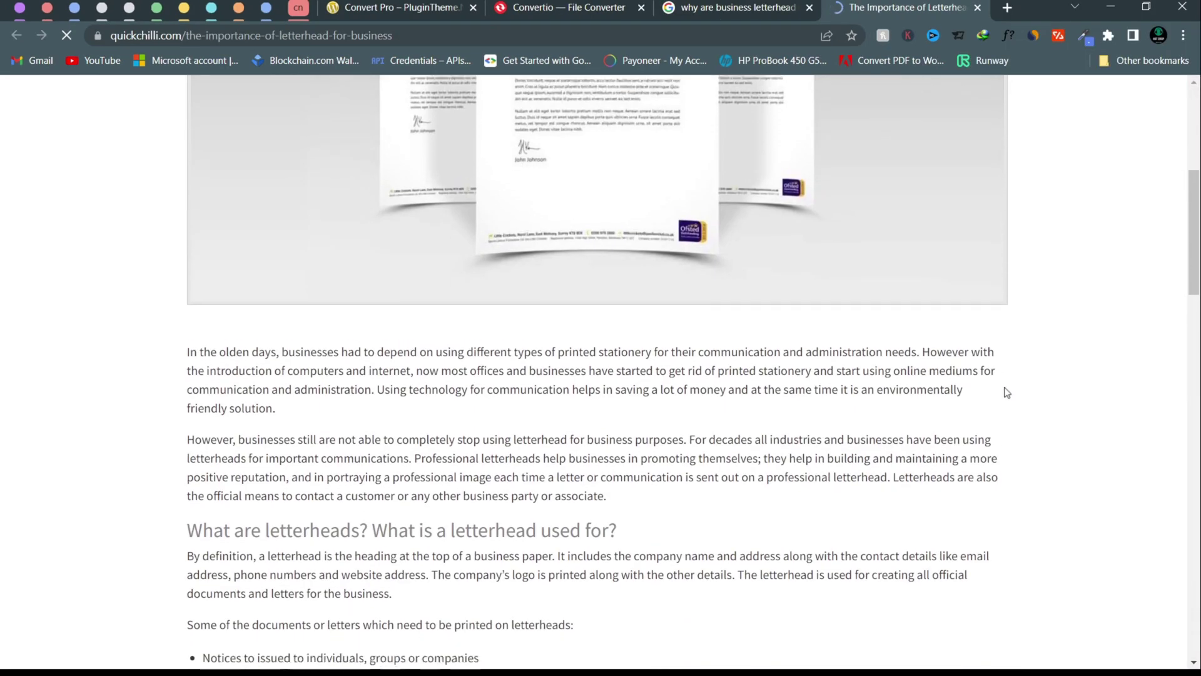
{"action": "scroll", "coordinate": [1006, 393], "scroll_direction": "down", "scroll_amount": 5}
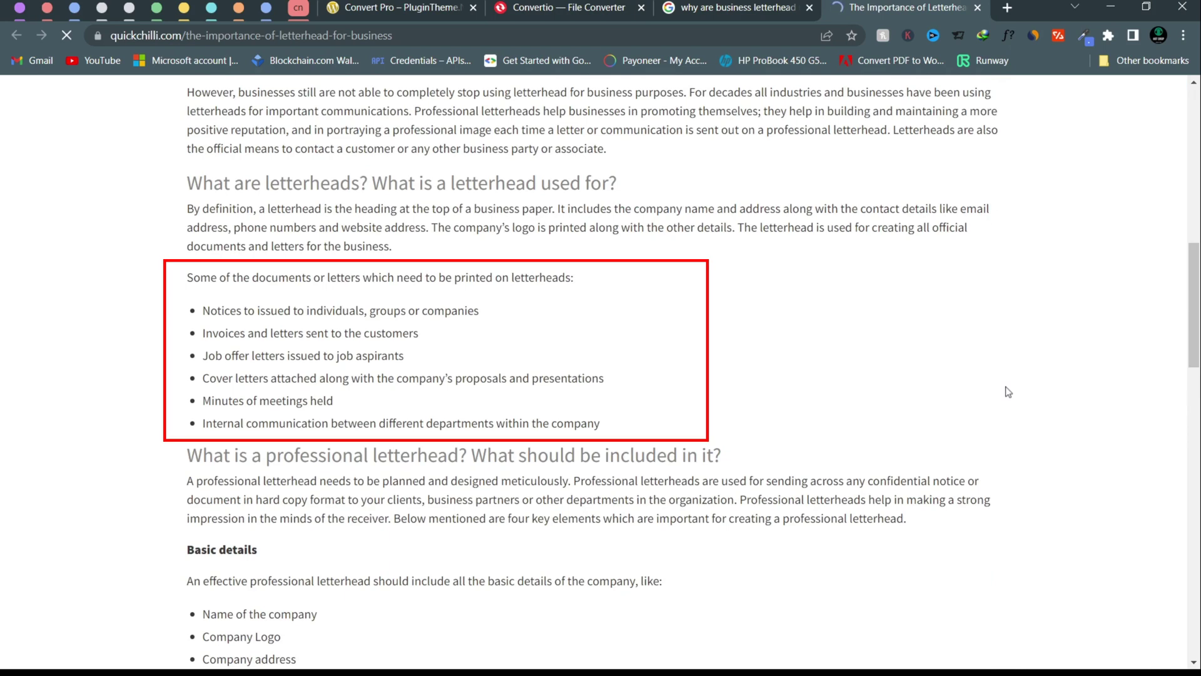
{"action": "scroll", "coordinate": [1008, 391], "scroll_direction": "down", "scroll_amount": 2}
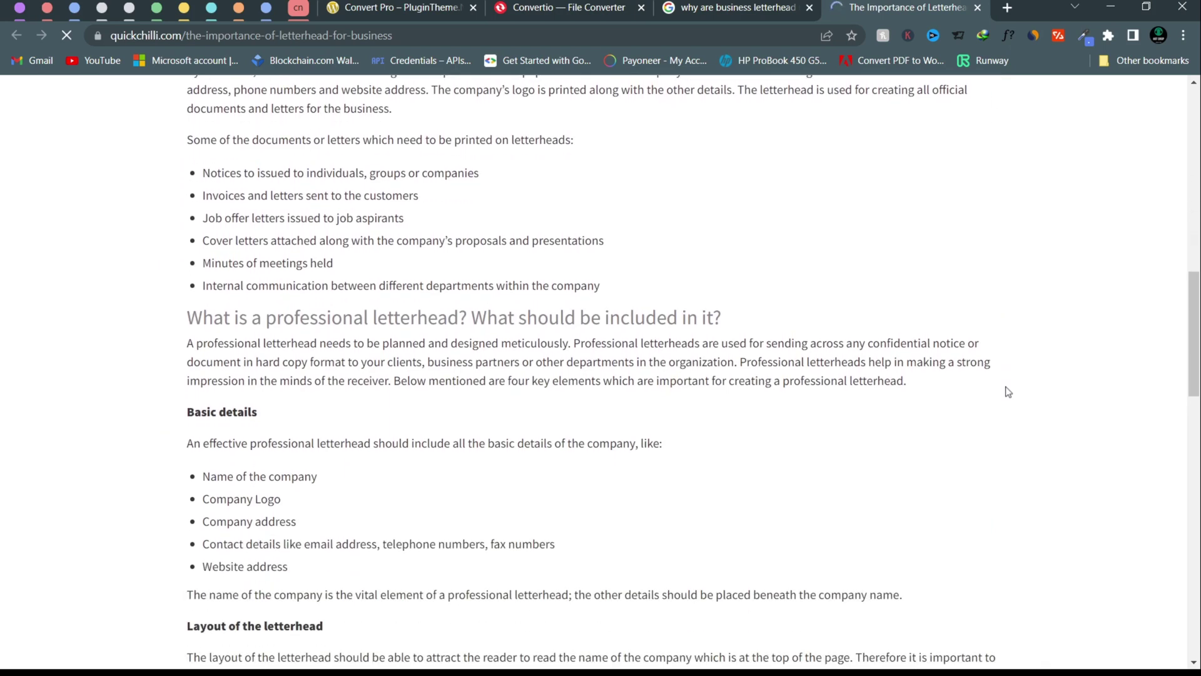
{"action": "scroll", "coordinate": [1008, 392], "scroll_direction": "down", "scroll_amount": 3}
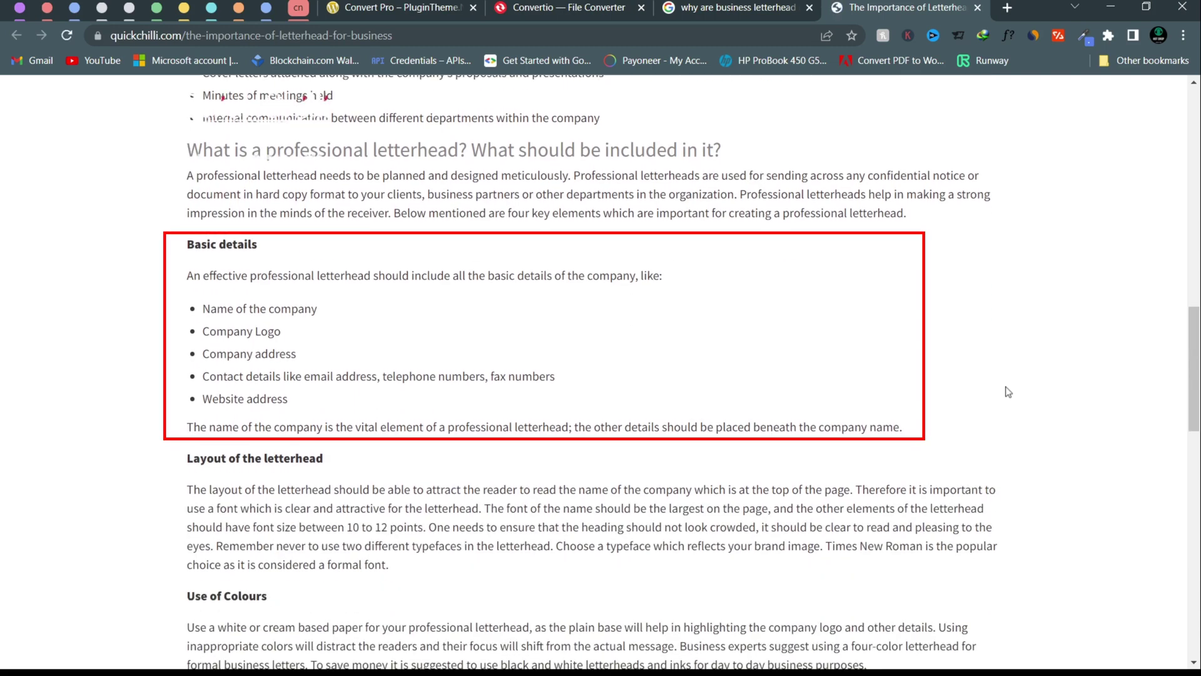
{"action": "scroll", "coordinate": [1008, 392], "scroll_direction": "down", "scroll_amount": 2}
{"action": "scroll", "coordinate": [1009, 392], "scroll_direction": "down", "scroll_amount": 6}
{"action": "scroll", "coordinate": [1008, 392], "scroll_direction": "down", "scroll_amount": 1}
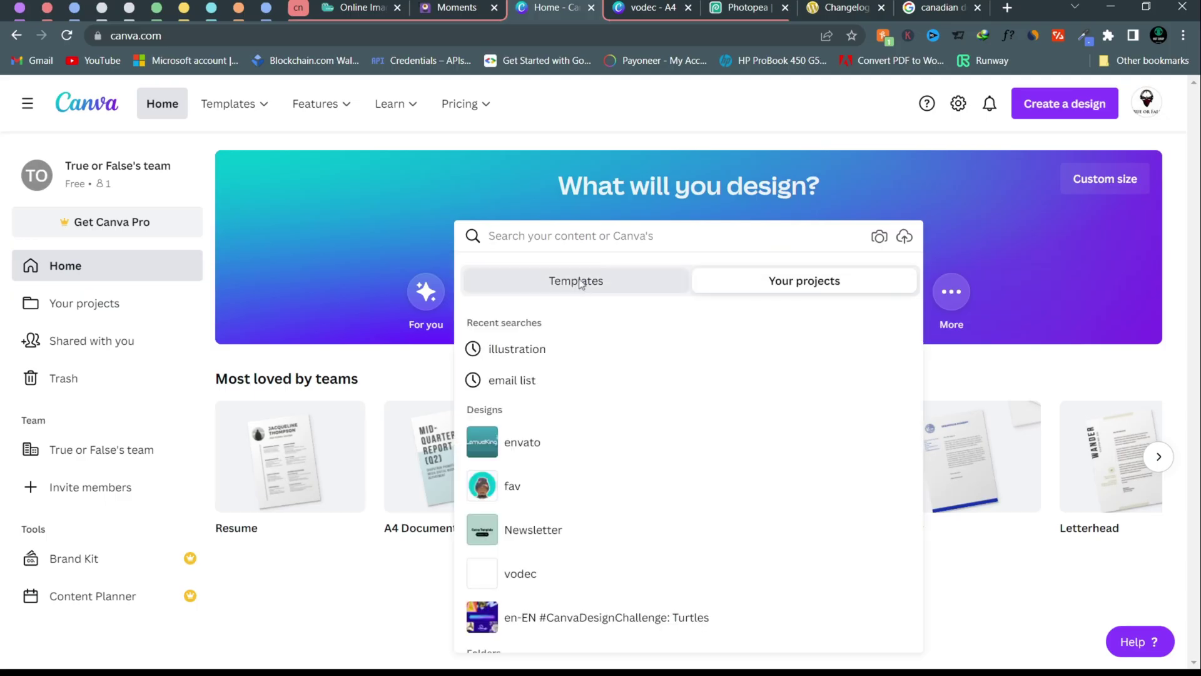
- Browse Canva's business letterhead templates, then switch back to the vodec A4 design
{"action": "left_click", "coordinate": [581, 284]}
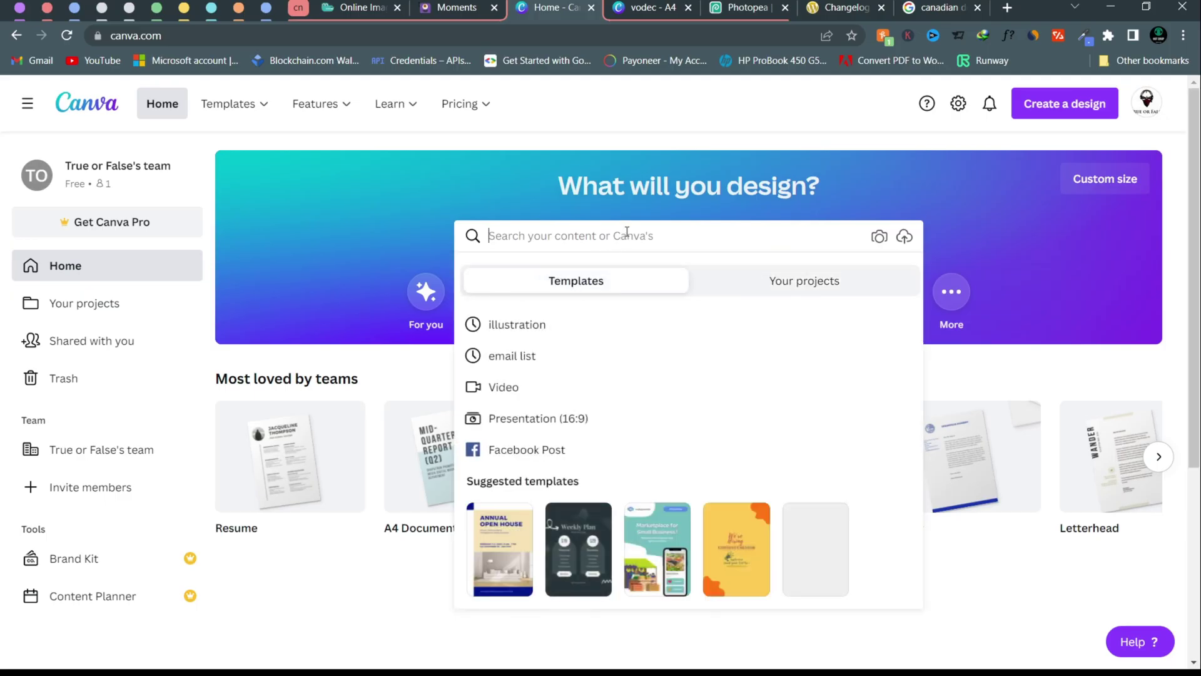
{"action": "type", "text": "let"}
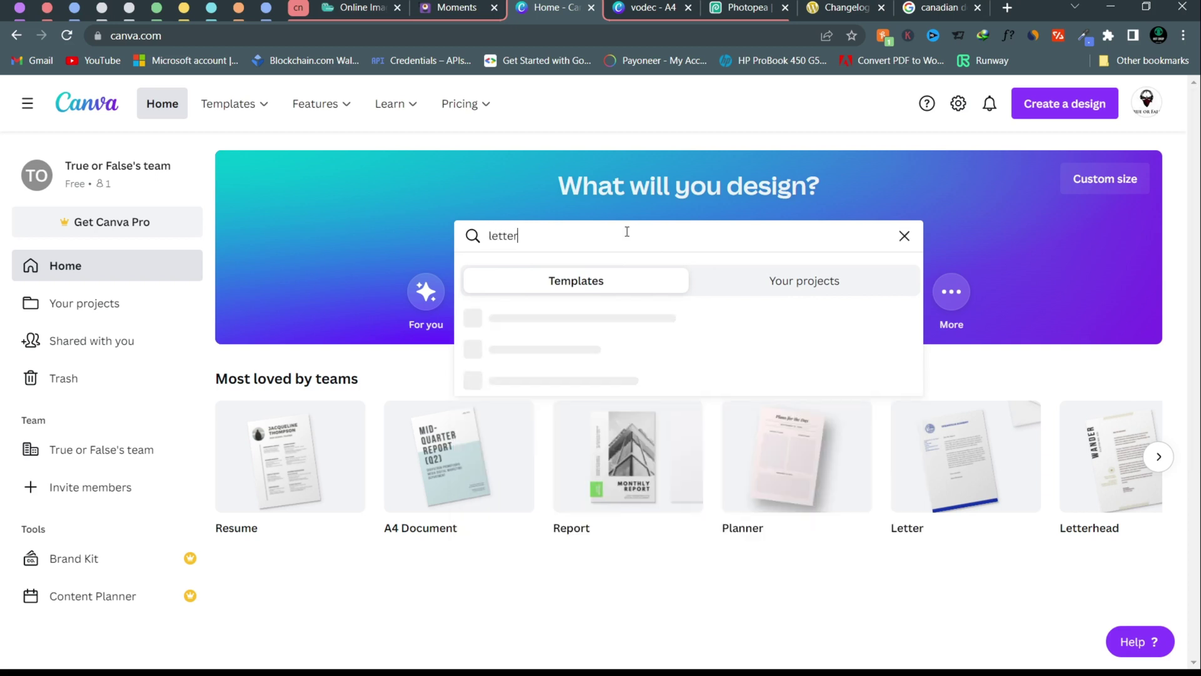
{"action": "type", "text": "terhead"}
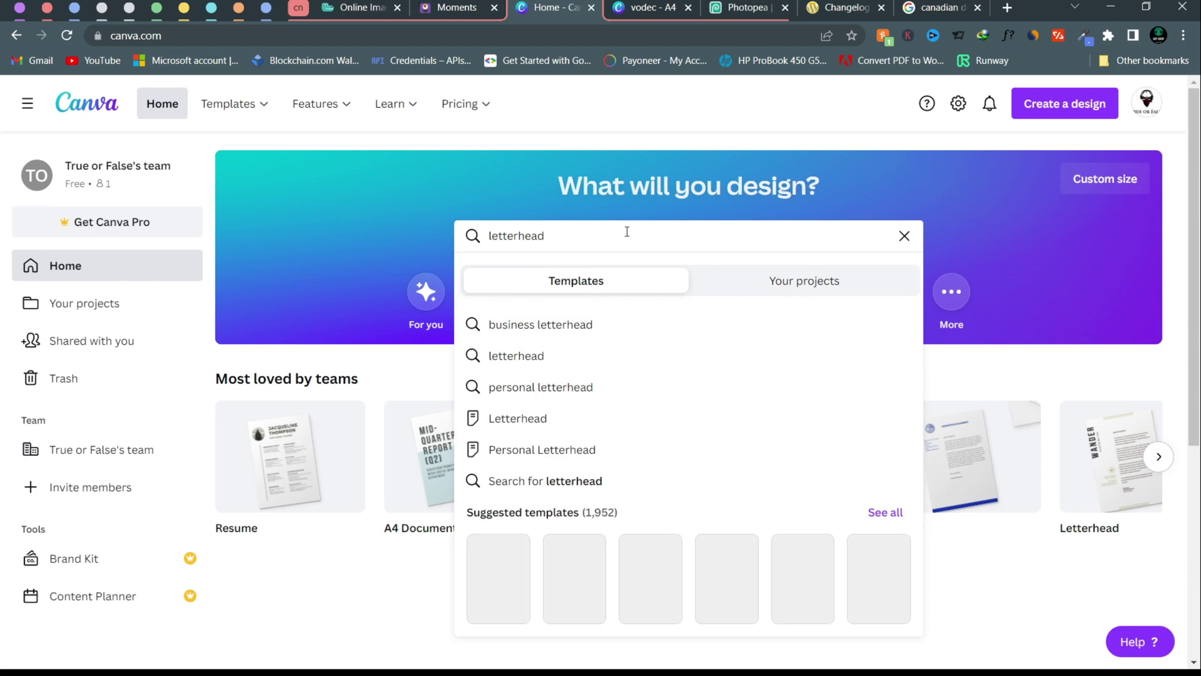
{"action": "left_click", "coordinate": [577, 336]}
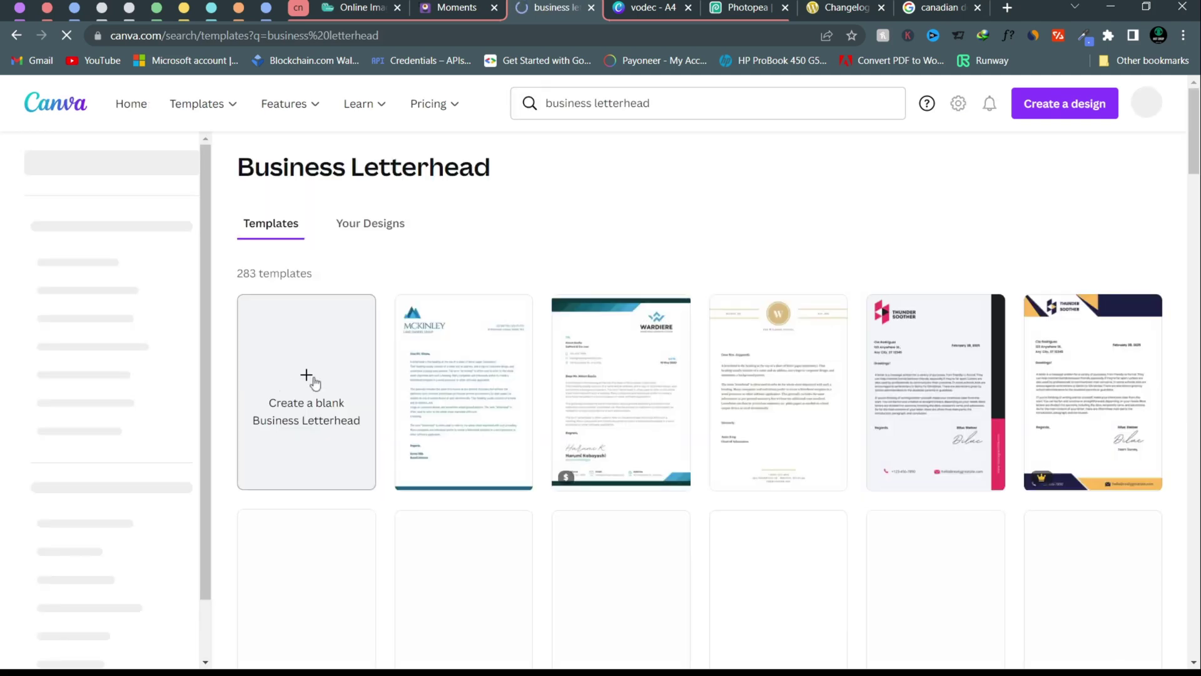
{"action": "key", "text": "ctrl+Tab"}
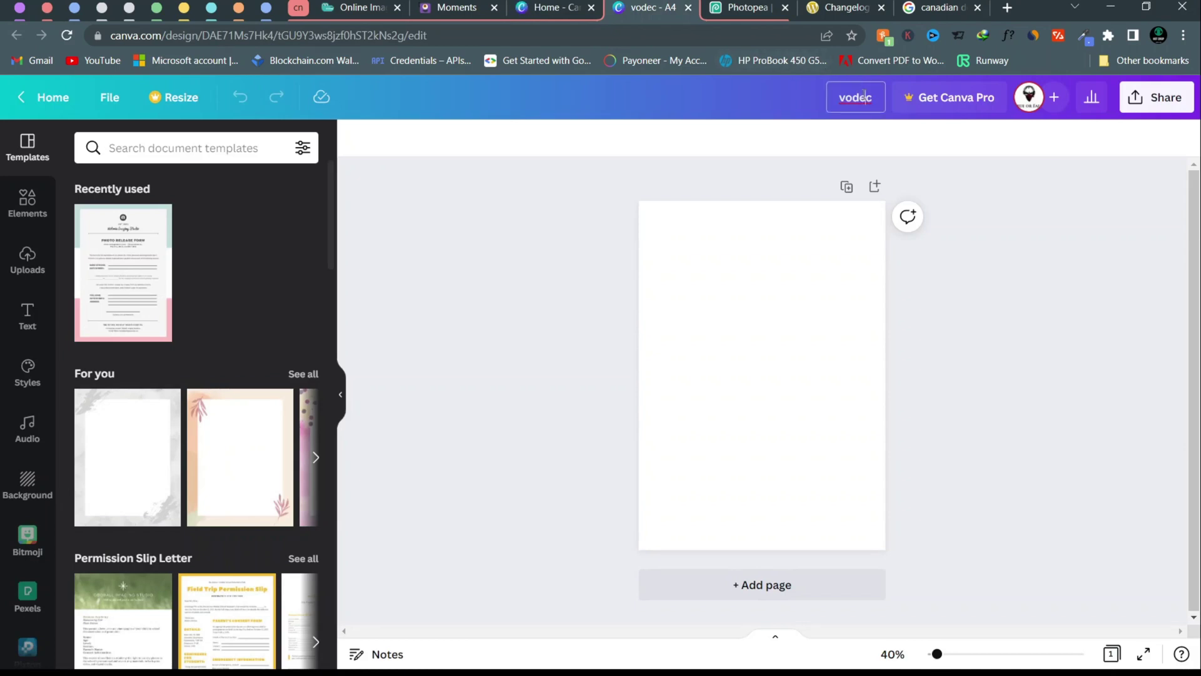
- Search elements for 'africa' and add the orange Africa map graphic to the page
{"action": "left_click", "coordinate": [722, 344]}
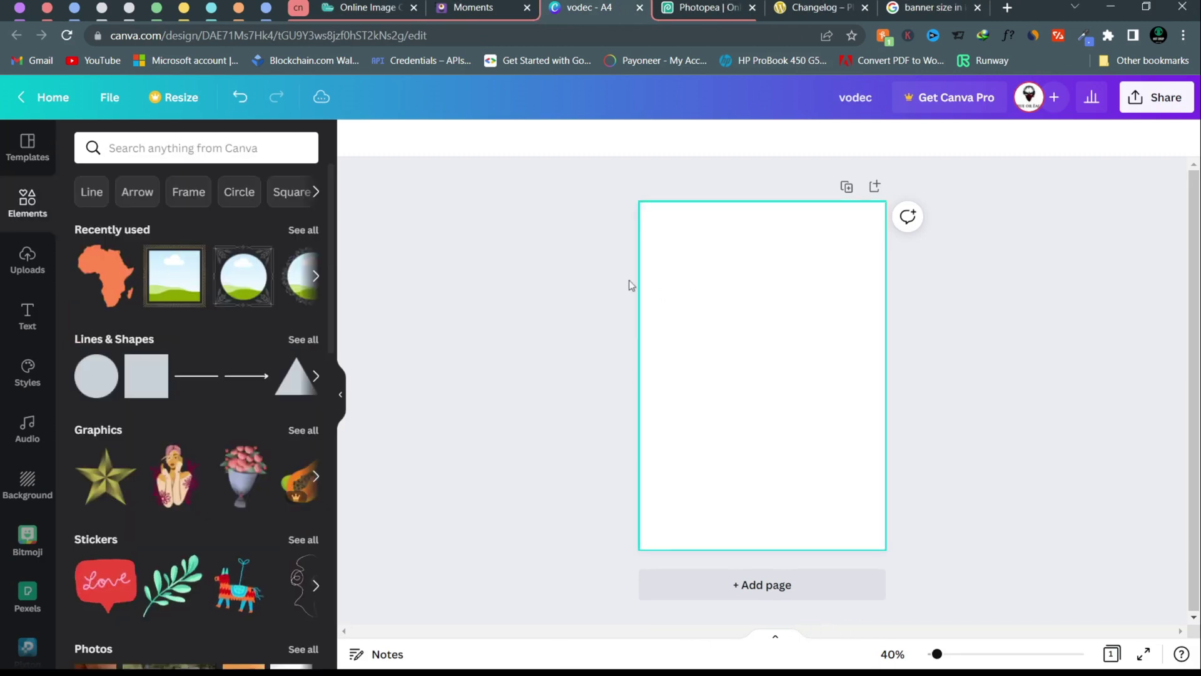
{"action": "left_click", "coordinate": [188, 153]}
{"action": "type", "text": "africa"}
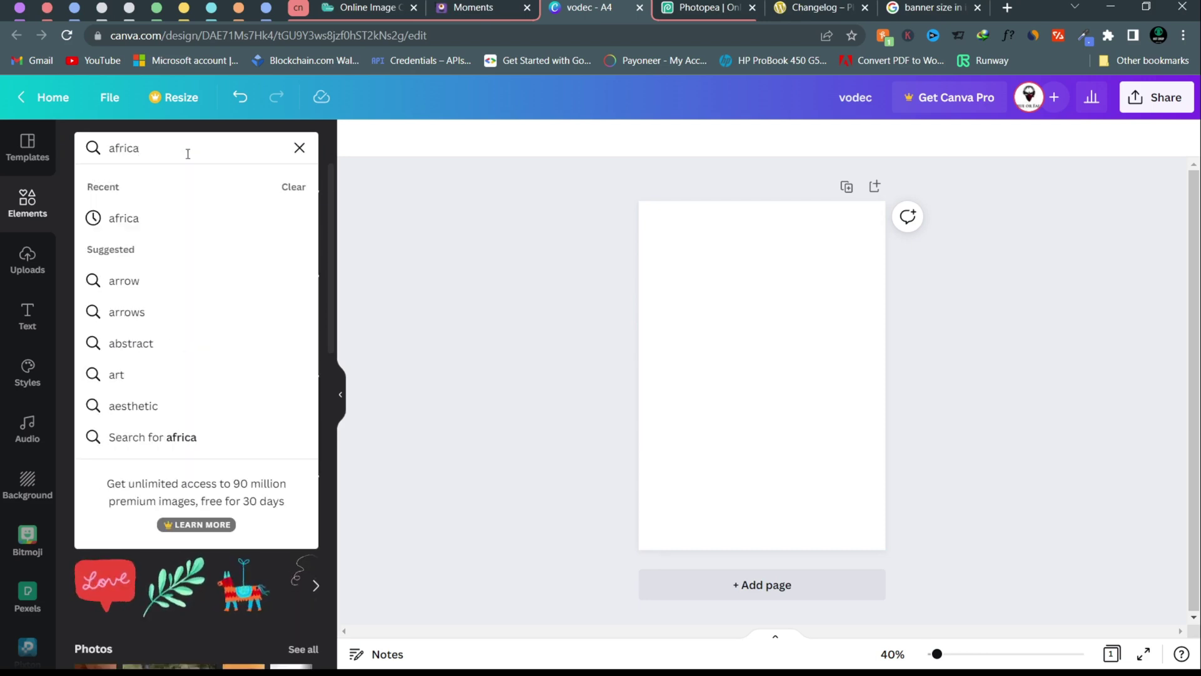
{"action": "key", "text": "Return"}
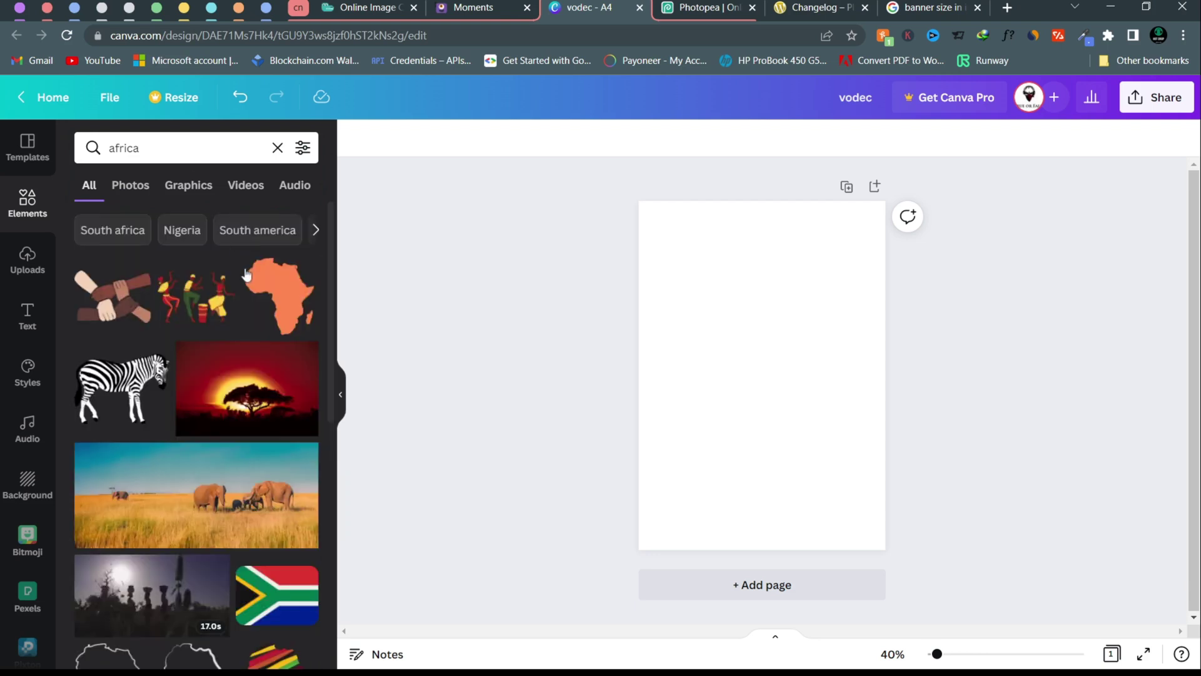
{"action": "left_click", "coordinate": [294, 295]}
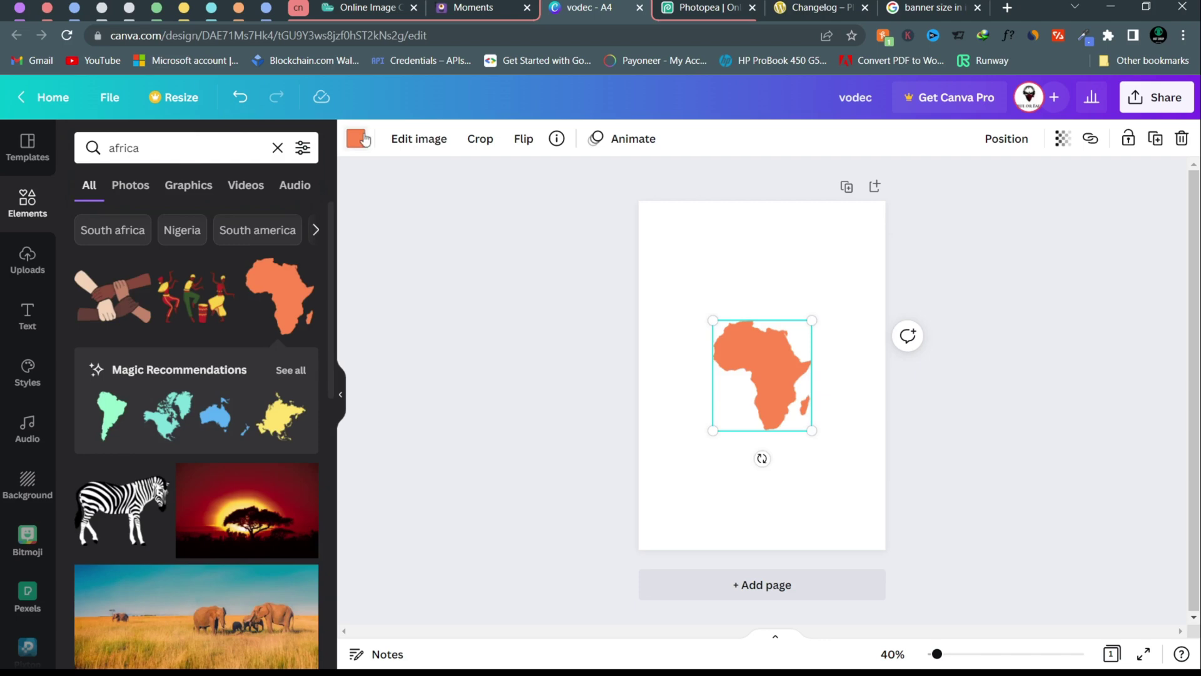
- Recolour the Africa map light grey, then enlarge and reposition it
{"action": "left_click", "coordinate": [356, 139]}
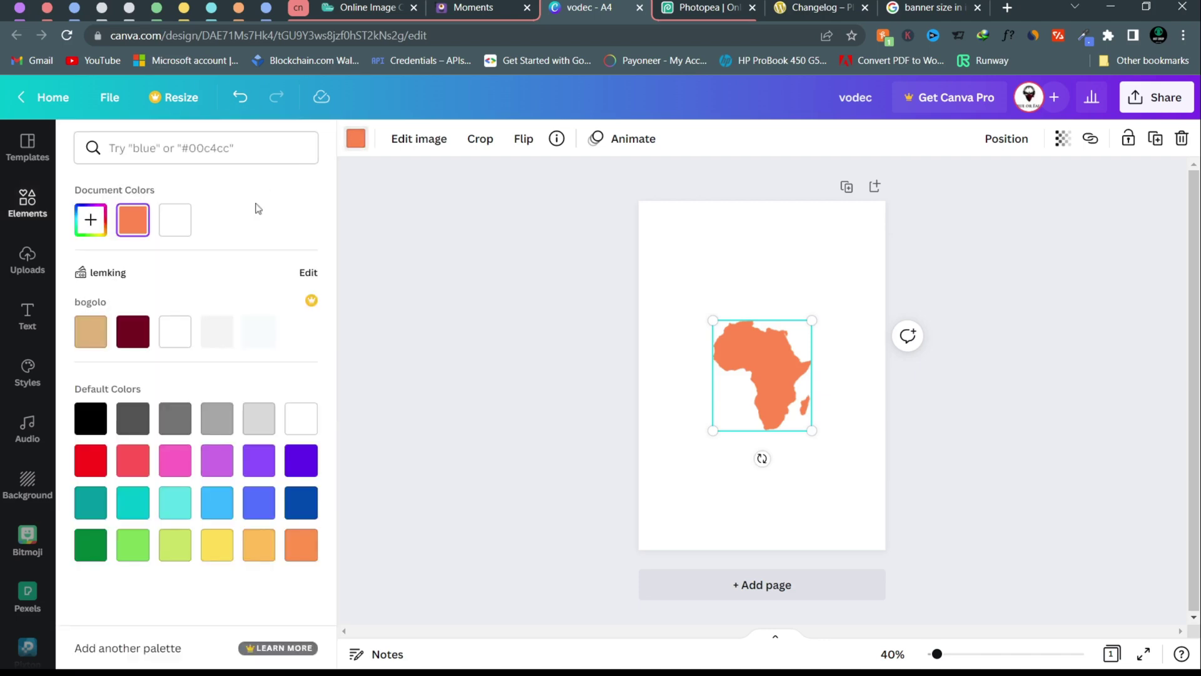
{"action": "left_click", "coordinate": [221, 342]}
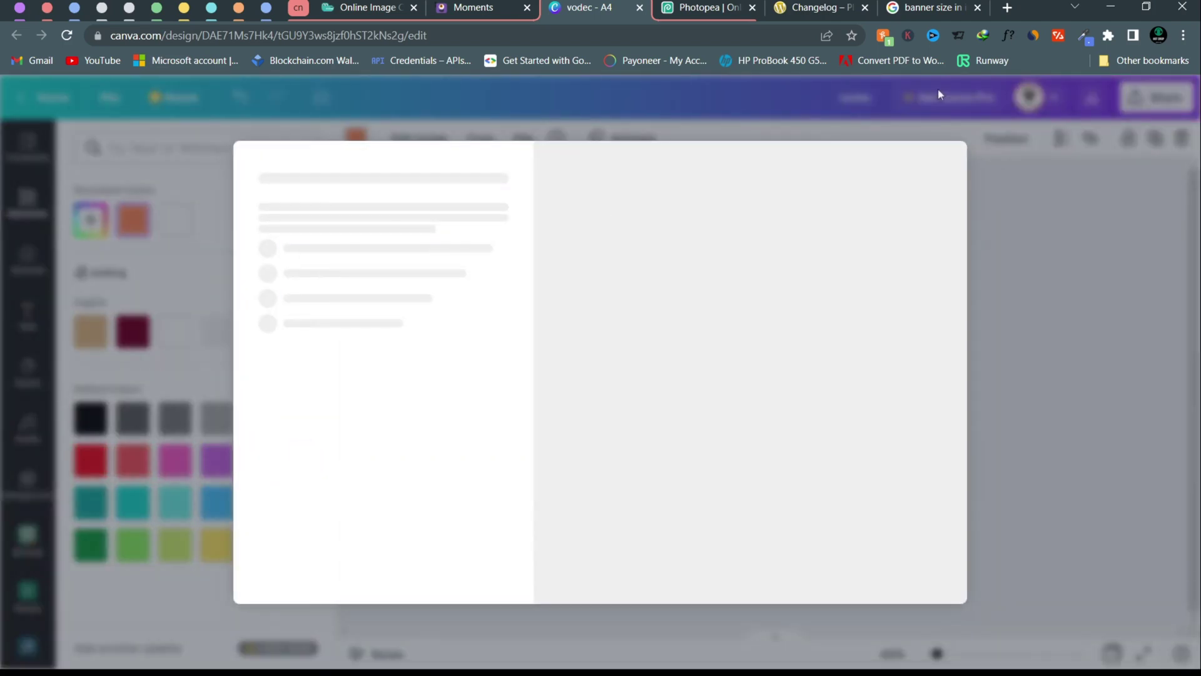
{"action": "left_click", "coordinate": [1049, 302]}
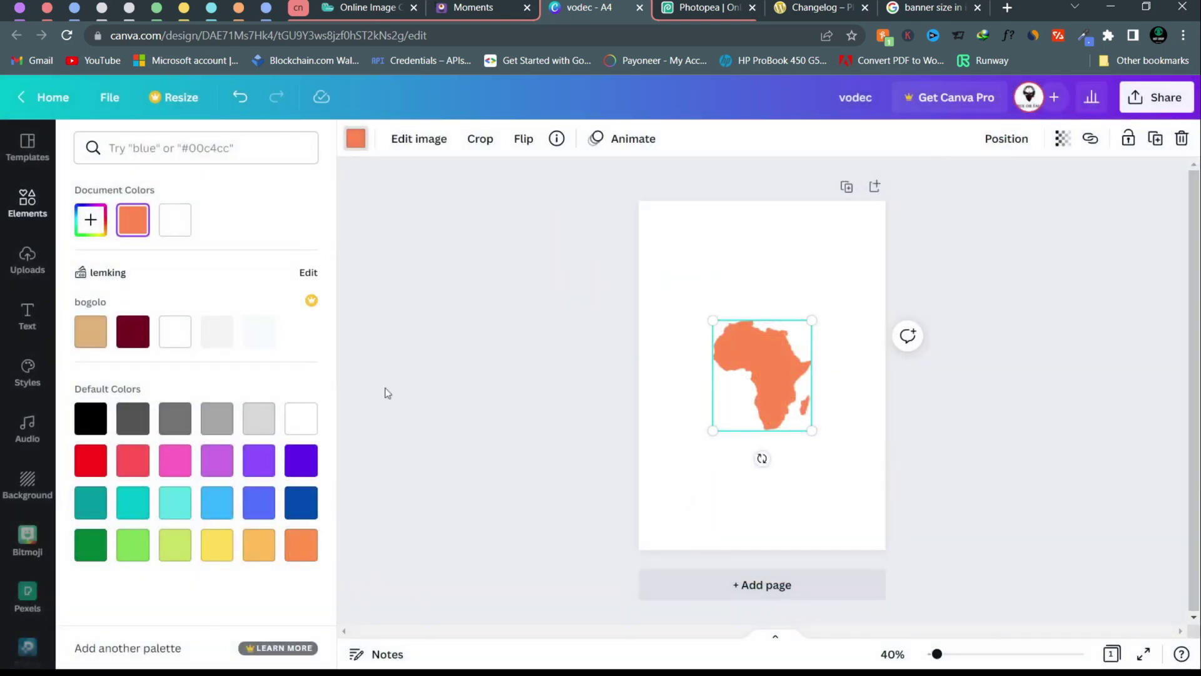
{"action": "left_click", "coordinate": [247, 427]}
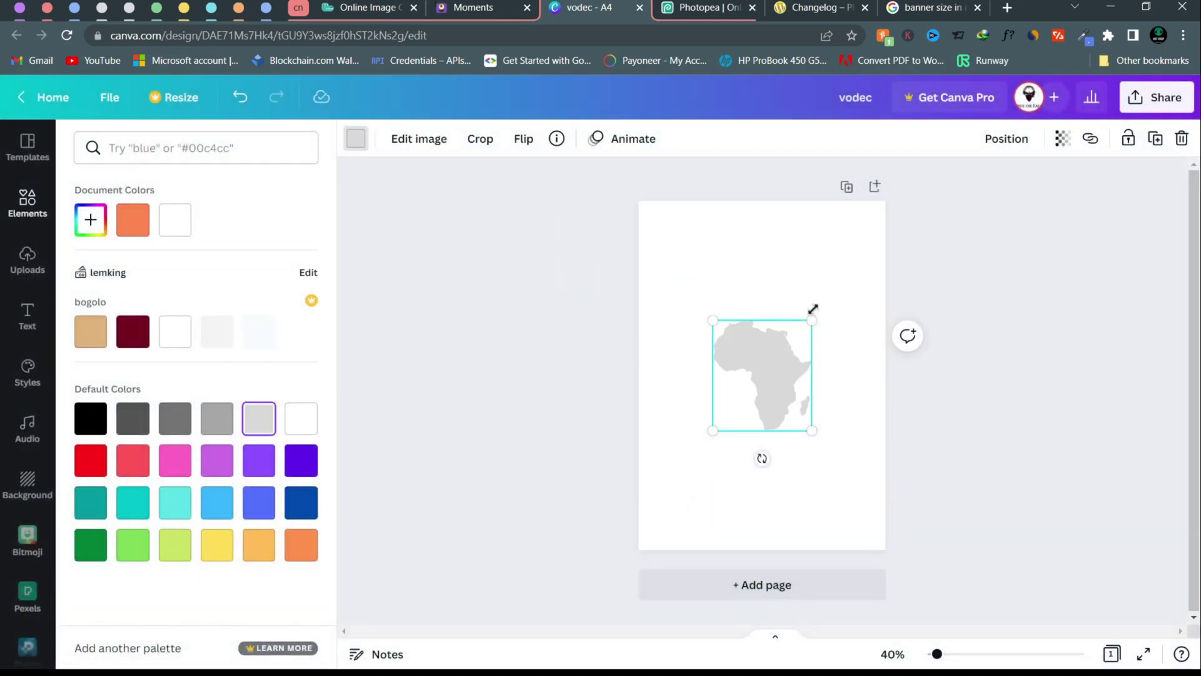
{"action": "left_click_drag", "start_coordinate": [817, 318], "coordinate": [825, 306]}
{"action": "left_click_drag", "start_coordinate": [780, 353], "coordinate": [785, 359]}
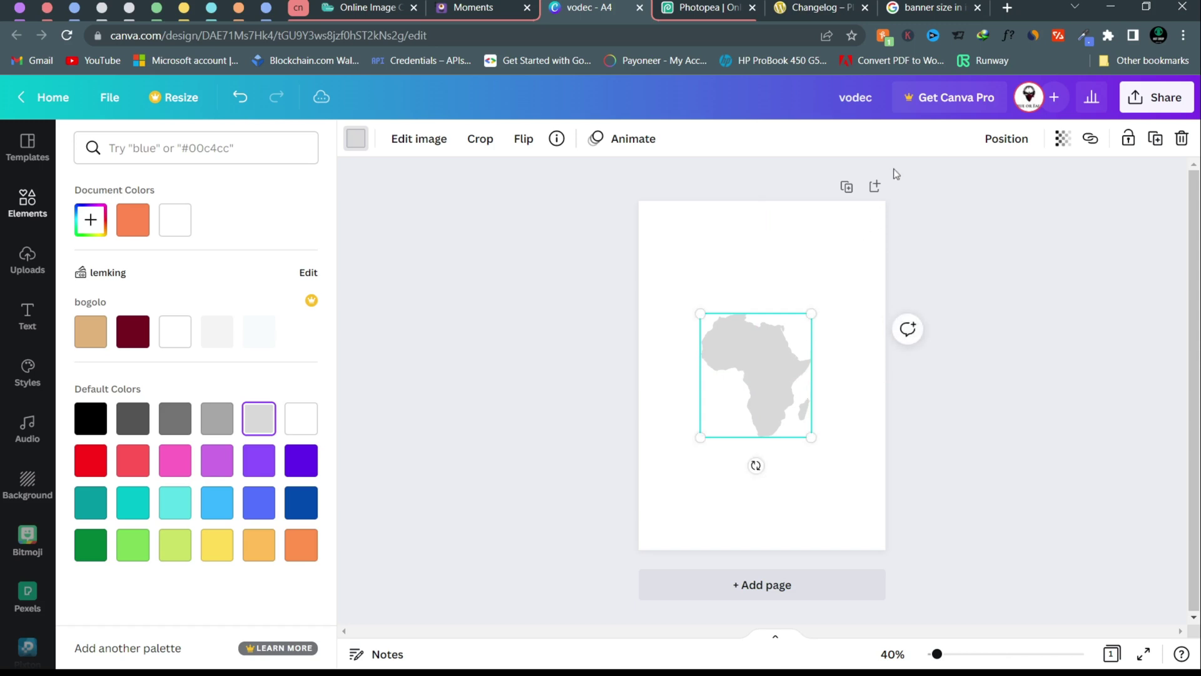
- Centre the map horizontally on the page and lower its transparency to about 52
{"action": "left_click", "coordinate": [1017, 141]}
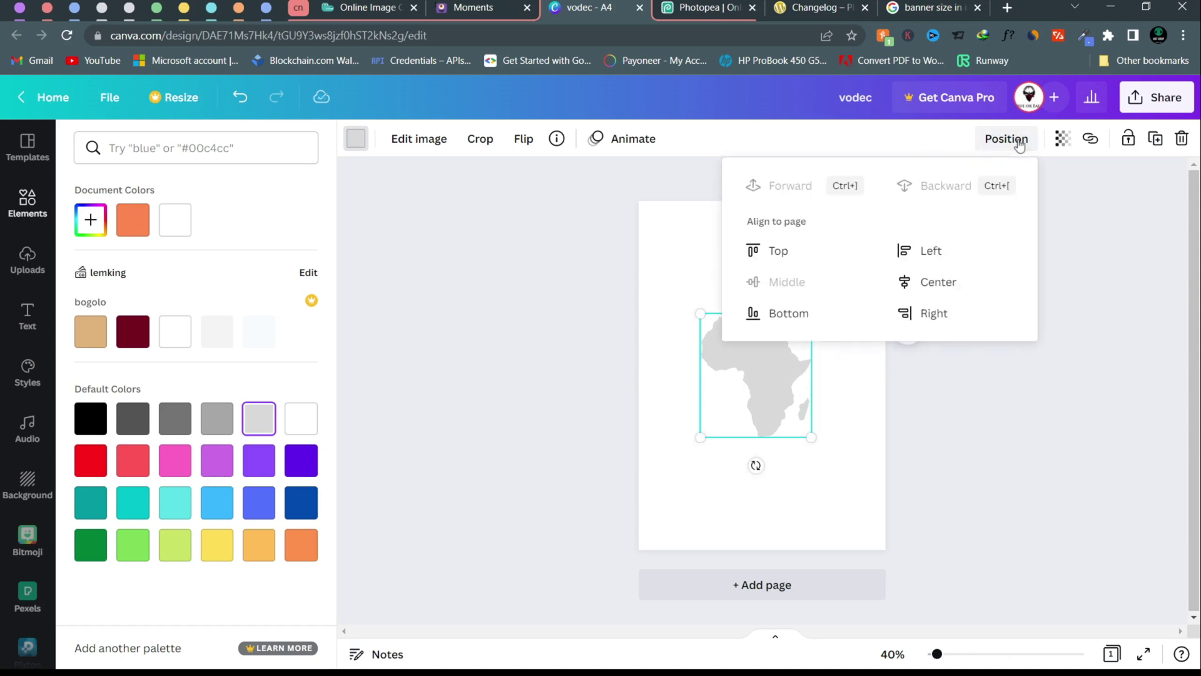
{"action": "left_click", "coordinate": [915, 281]}
{"action": "left_click", "coordinate": [1093, 231]}
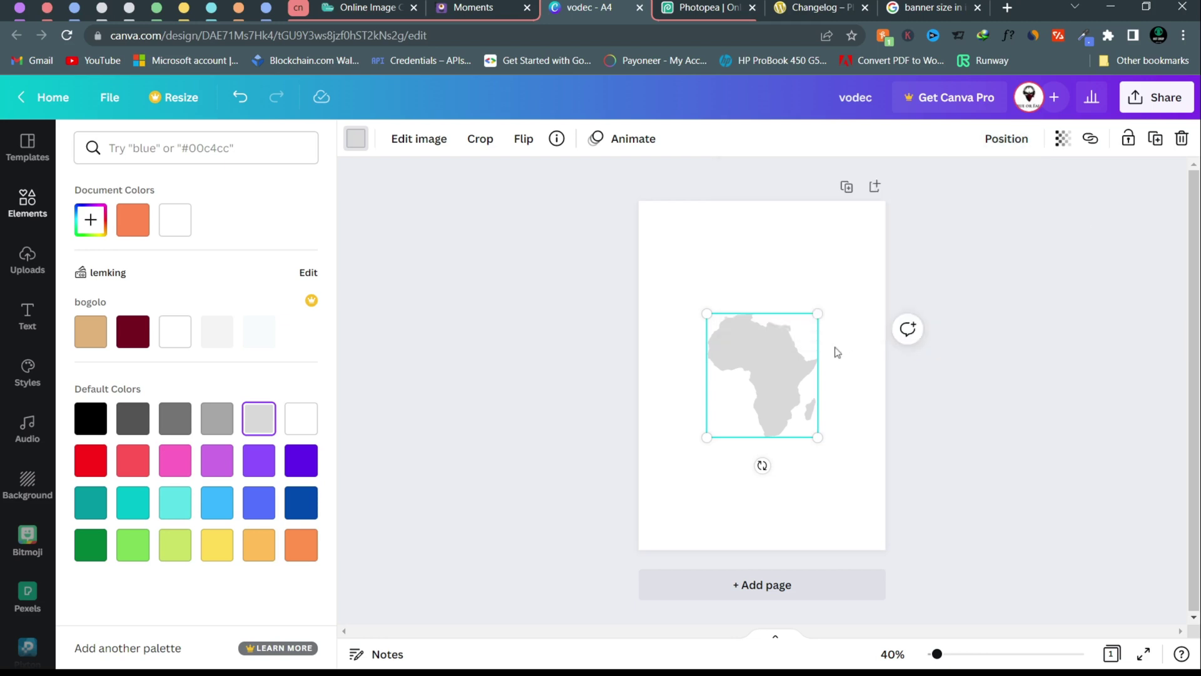
{"action": "left_click", "coordinate": [1063, 140]}
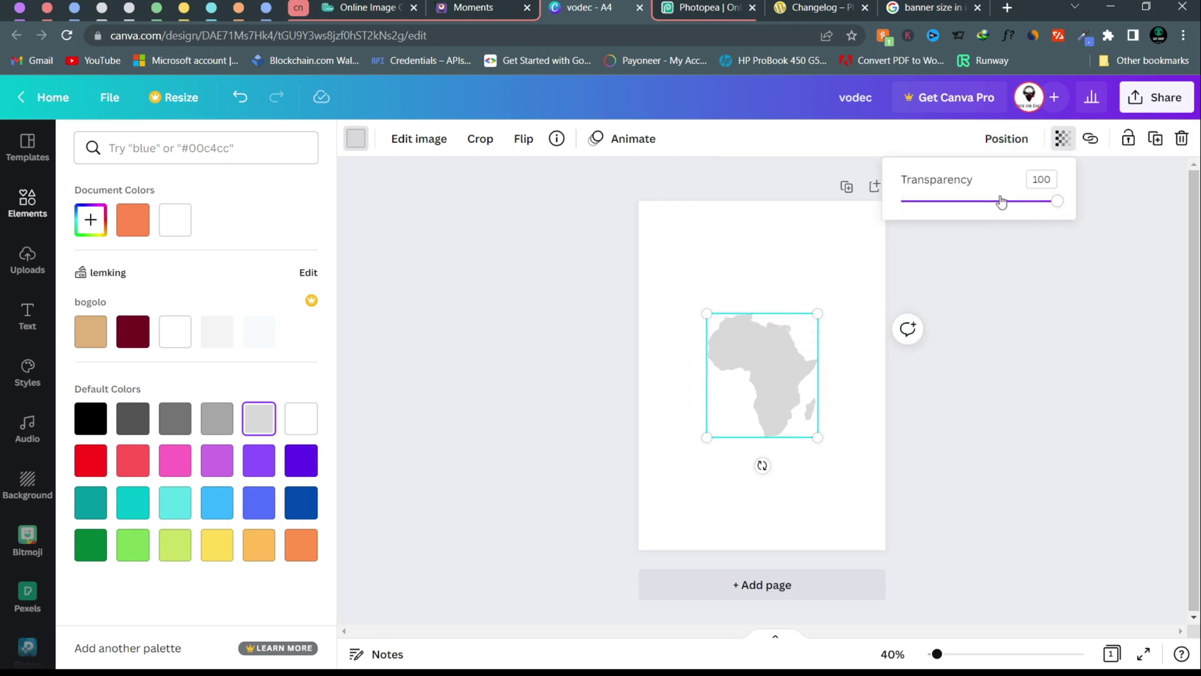
{"action": "left_click_drag", "start_coordinate": [1002, 200], "coordinate": [971, 209]}
{"action": "left_click", "coordinate": [993, 334]}
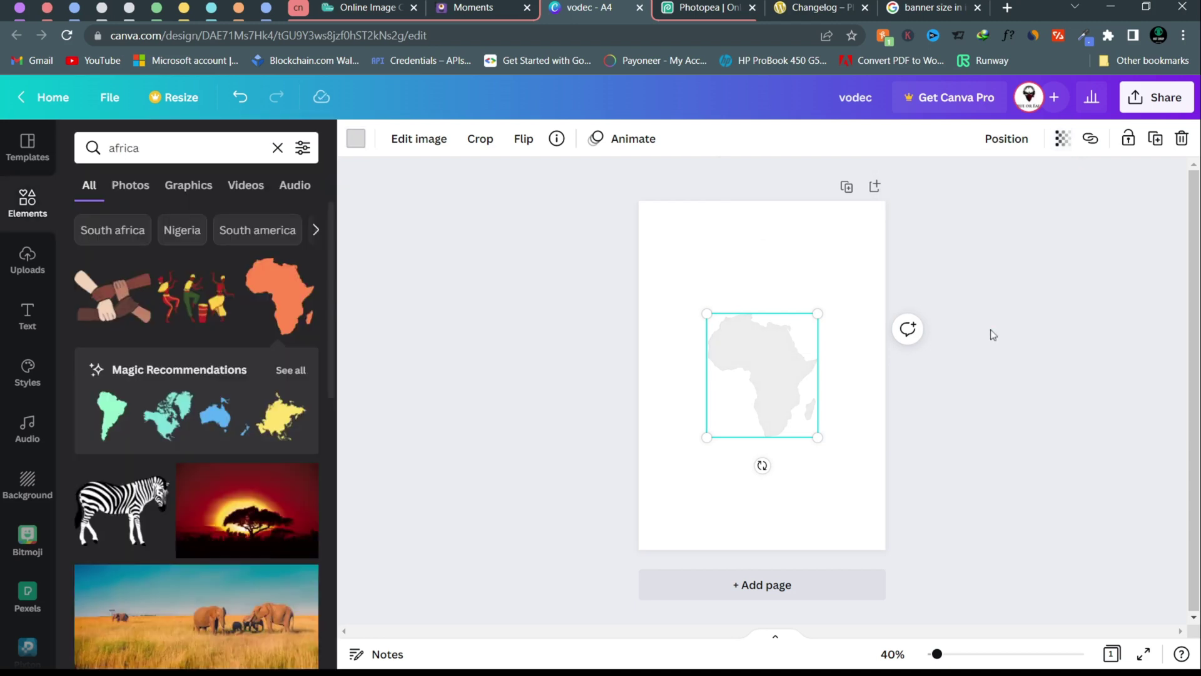
- Fade the Africa map further to transparency 30
{"action": "left_click", "coordinate": [762, 376]}
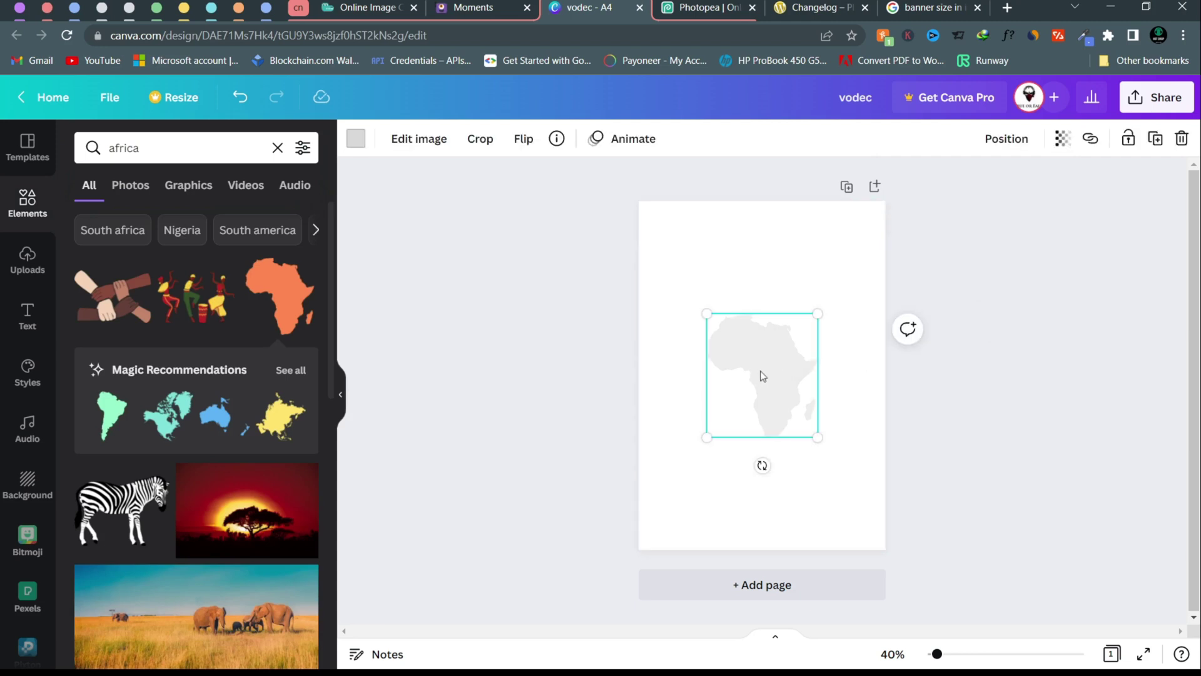
{"action": "left_click", "coordinate": [1063, 138]}
{"action": "left_click_drag", "start_coordinate": [954, 208], "coordinate": [947, 201]}
{"action": "left_click", "coordinate": [979, 350]}
{"action": "left_click", "coordinate": [979, 349]}
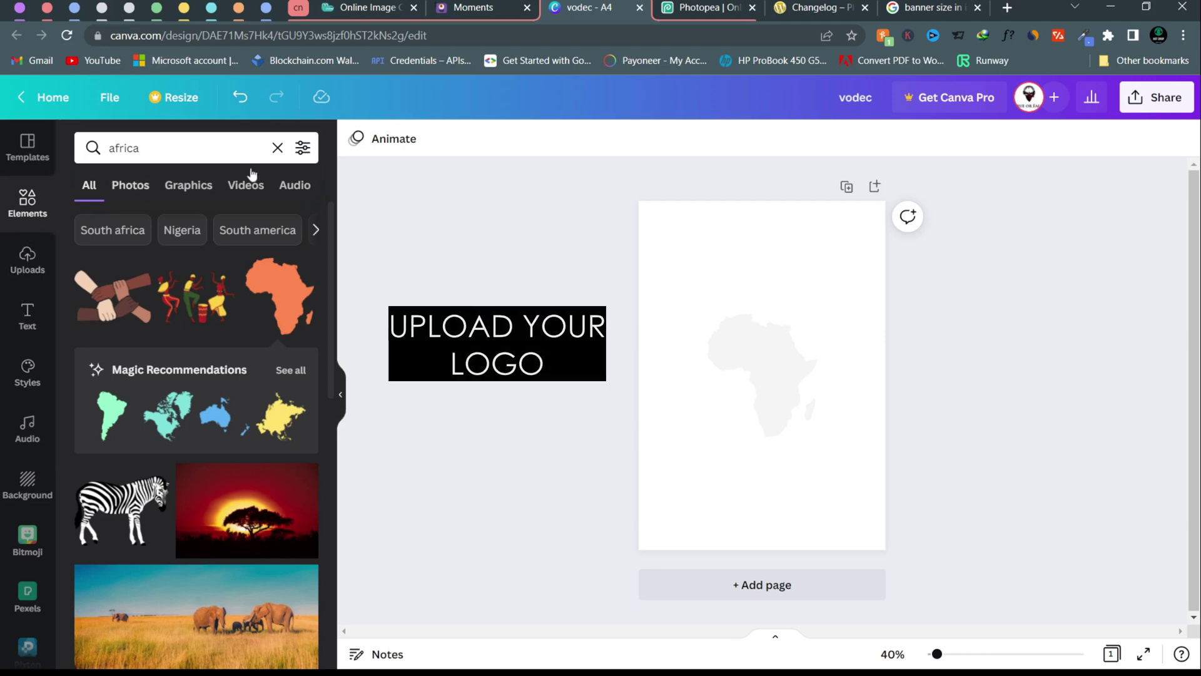
- Add a square and squash it into a thin header bar at the top of the page
{"action": "left_click", "coordinate": [276, 150]}
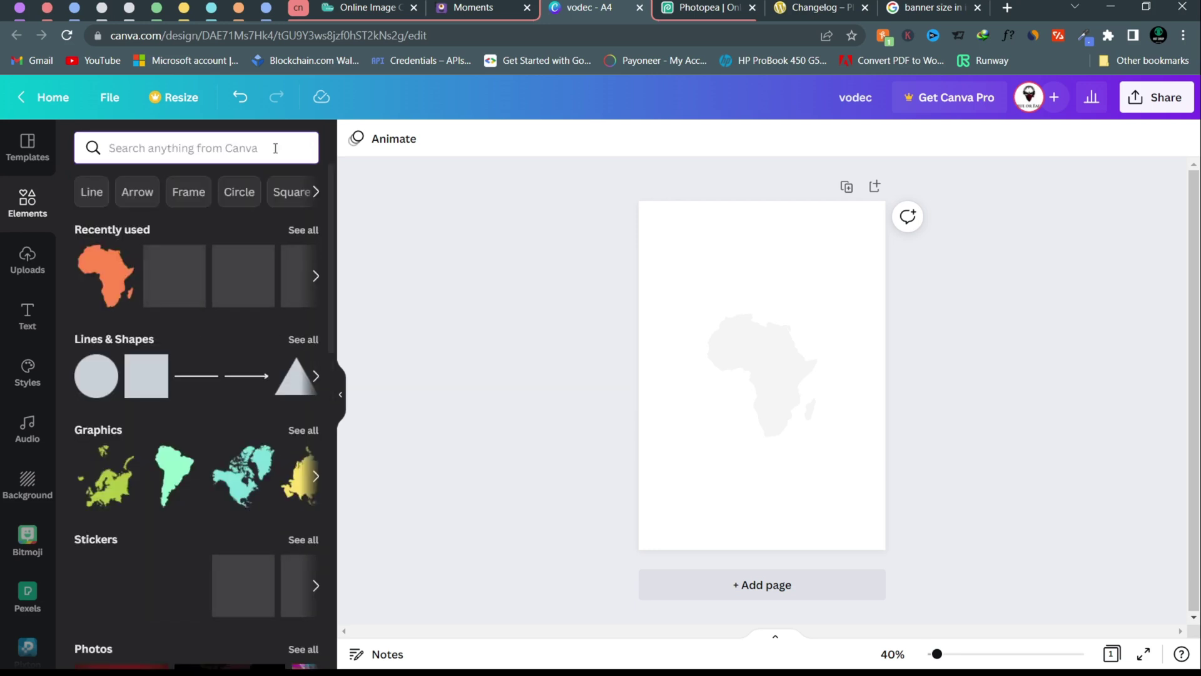
{"action": "left_click", "coordinate": [158, 389]}
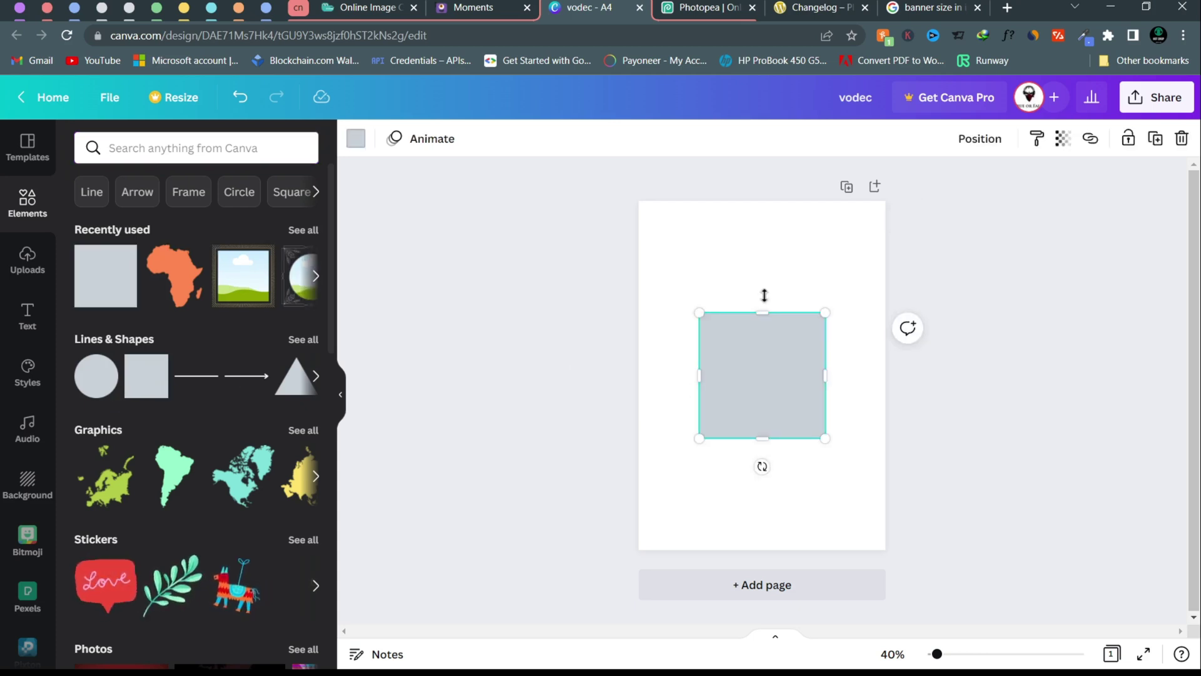
{"action": "left_click_drag", "start_coordinate": [764, 350], "coordinate": [735, 292]}
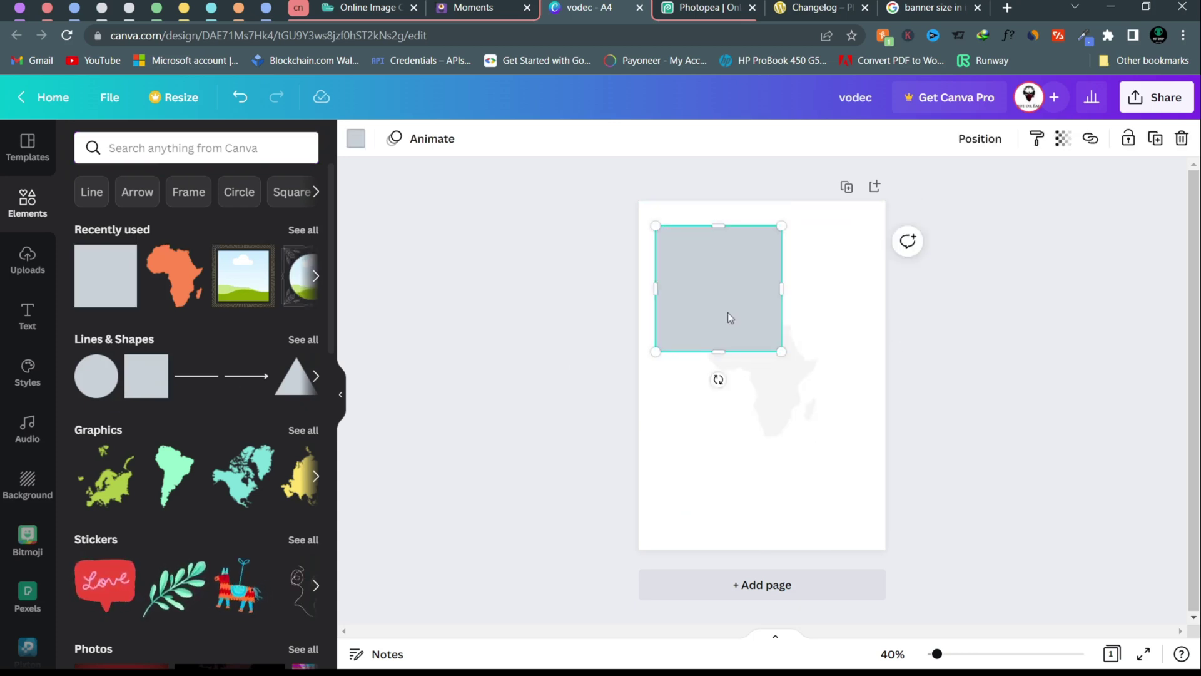
{"action": "left_click_drag", "start_coordinate": [715, 353], "coordinate": [703, 231]}
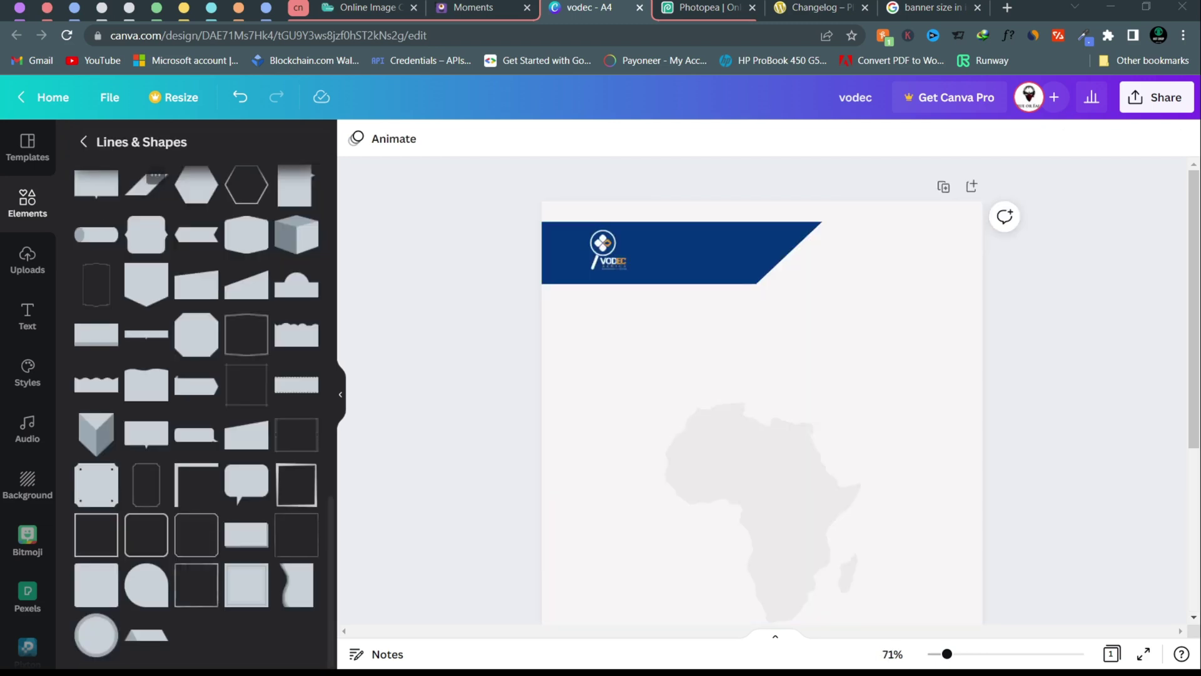
{"action": "left_click", "coordinate": [83, 142]}
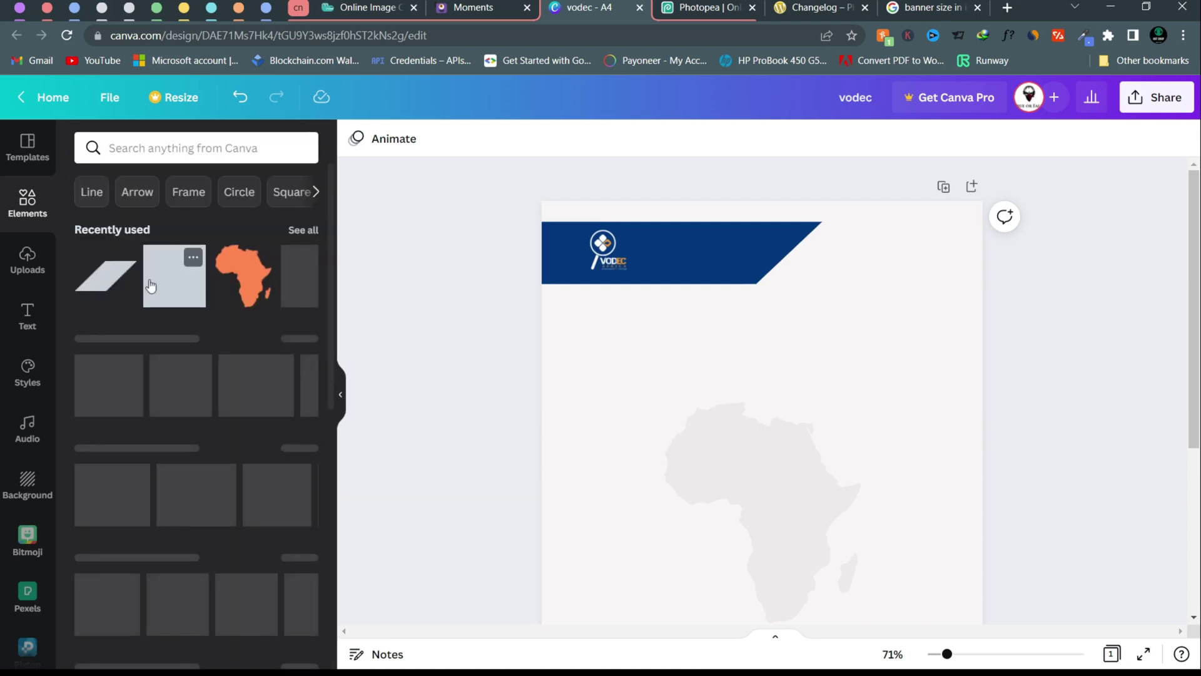
- Add a straight line and angle it along the banner's slanted right edge
{"action": "left_click", "coordinate": [93, 194]}
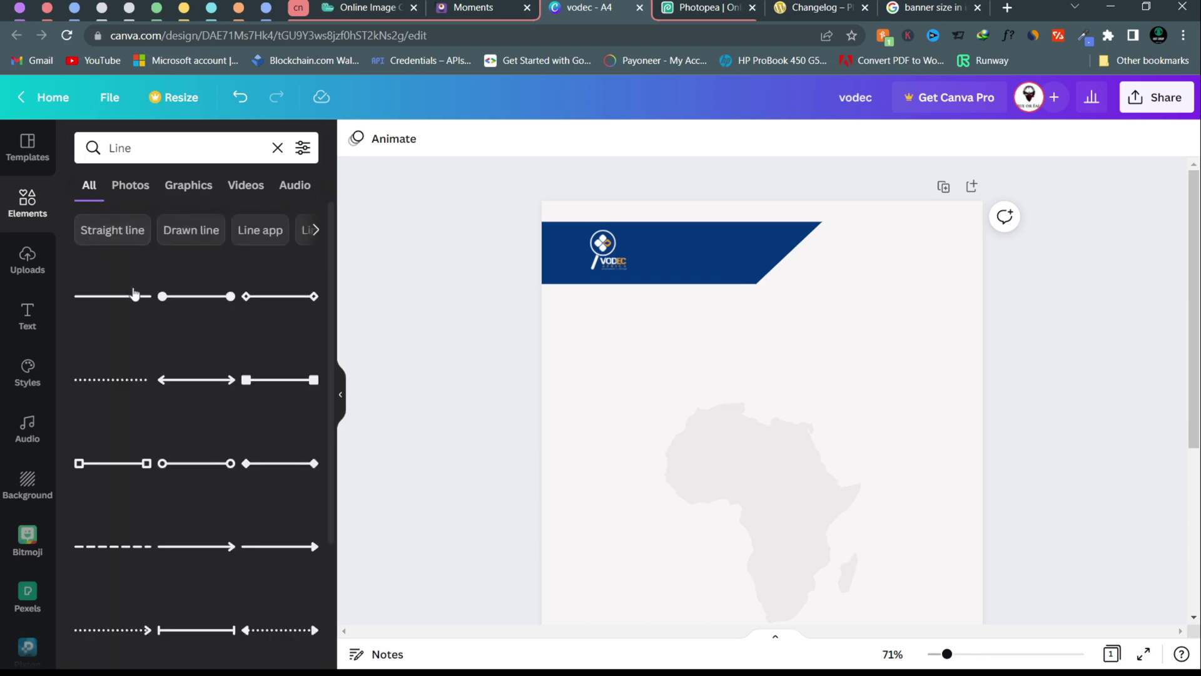
{"action": "left_click", "coordinate": [135, 297]}
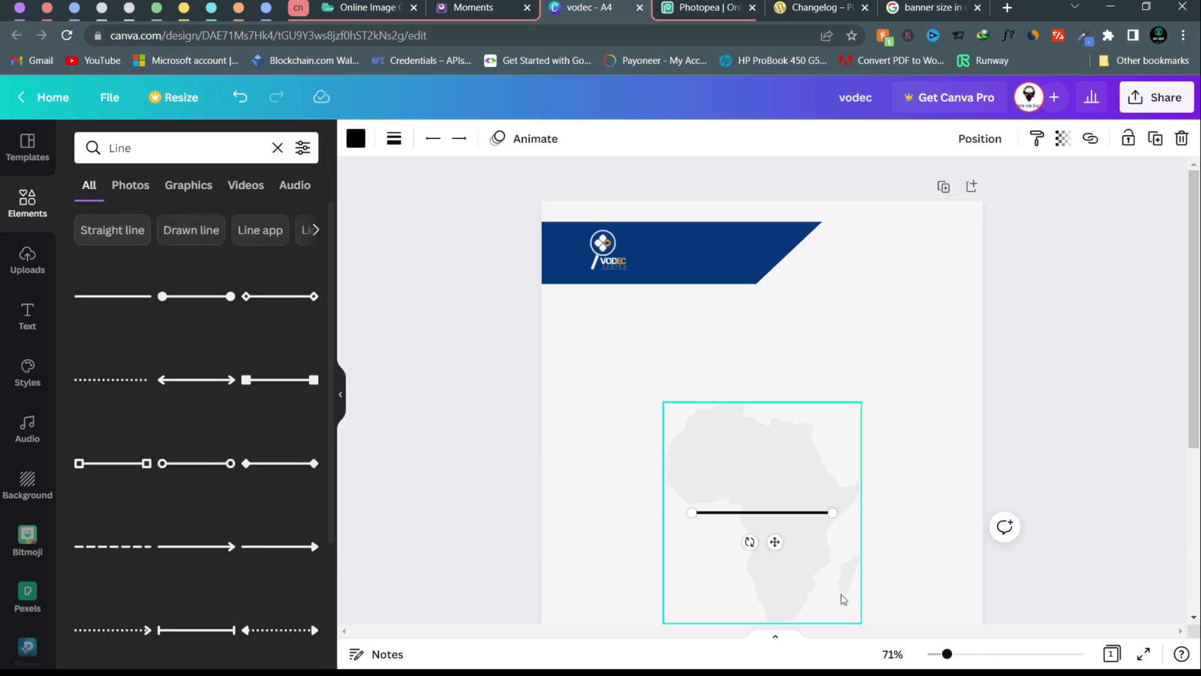
{"action": "left_click_drag", "start_coordinate": [776, 543], "coordinate": [855, 317]}
{"action": "left_click_drag", "start_coordinate": [913, 281], "coordinate": [830, 222]}
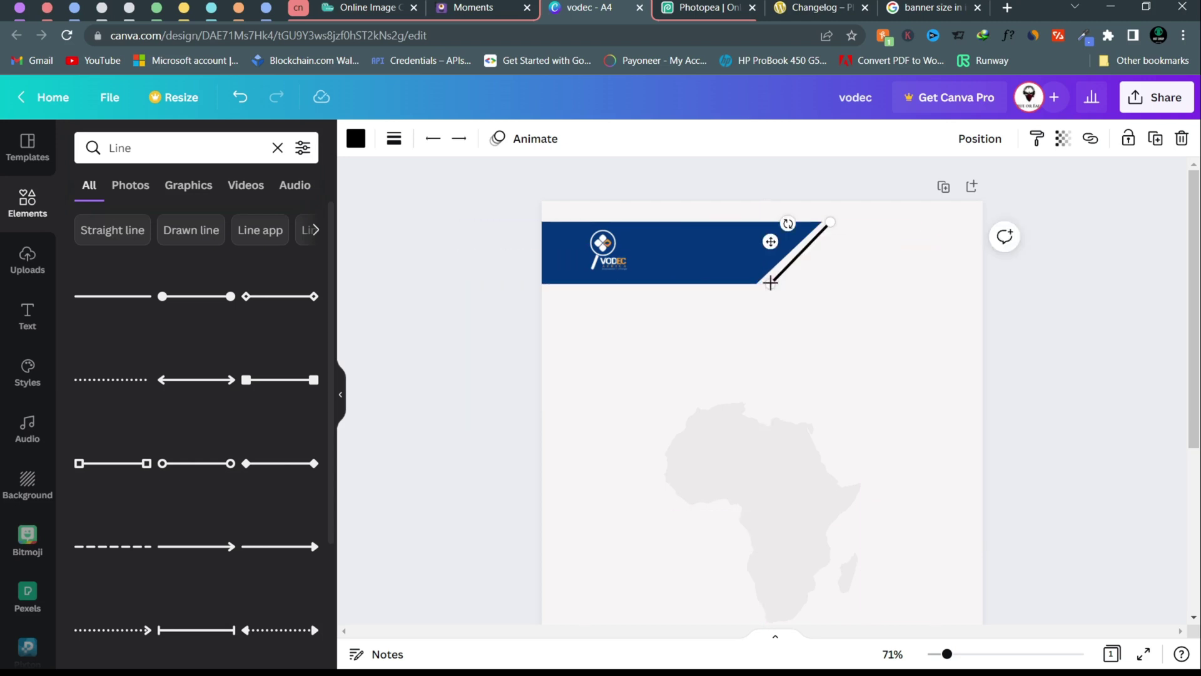
{"action": "left_click_drag", "start_coordinate": [765, 283], "coordinate": [768, 283]}
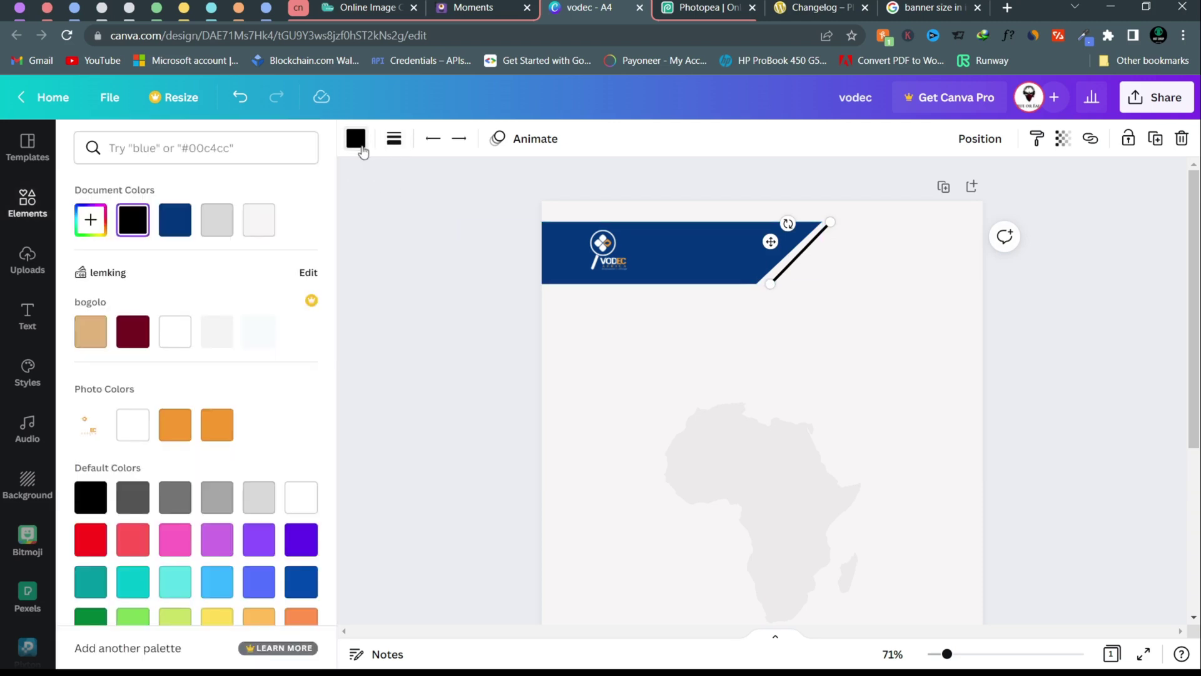
- Colour the line orange, settling on the first orange shade
{"action": "left_click", "coordinate": [216, 427]}
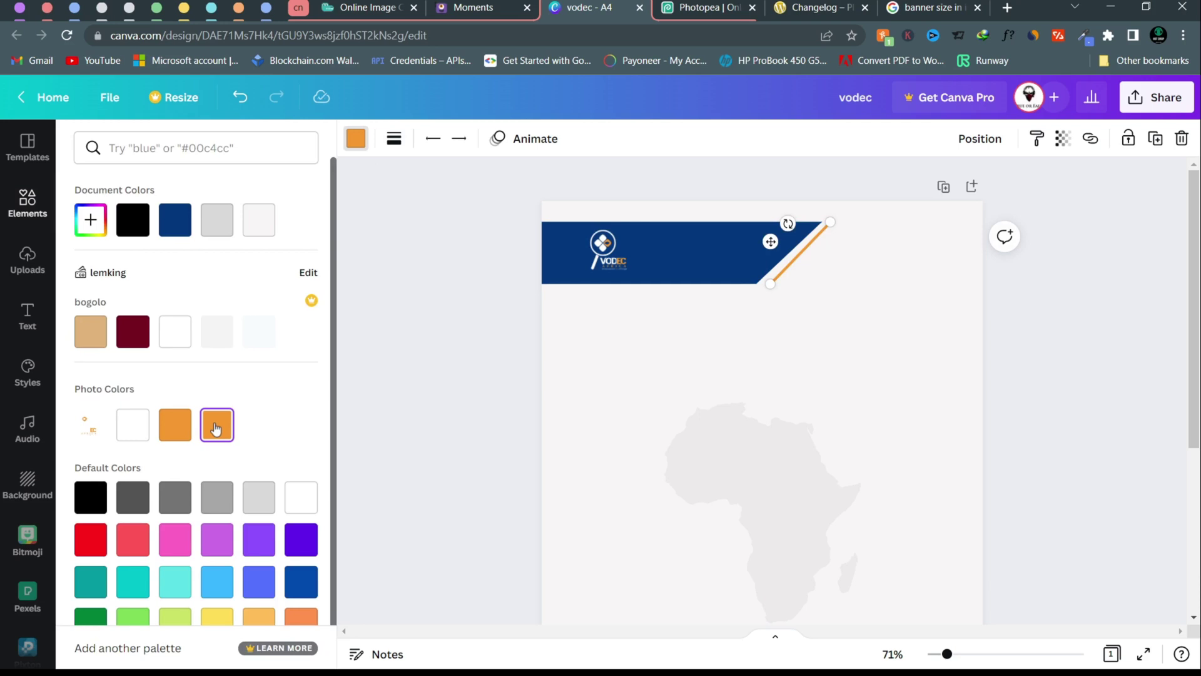
{"action": "left_click", "coordinate": [174, 430]}
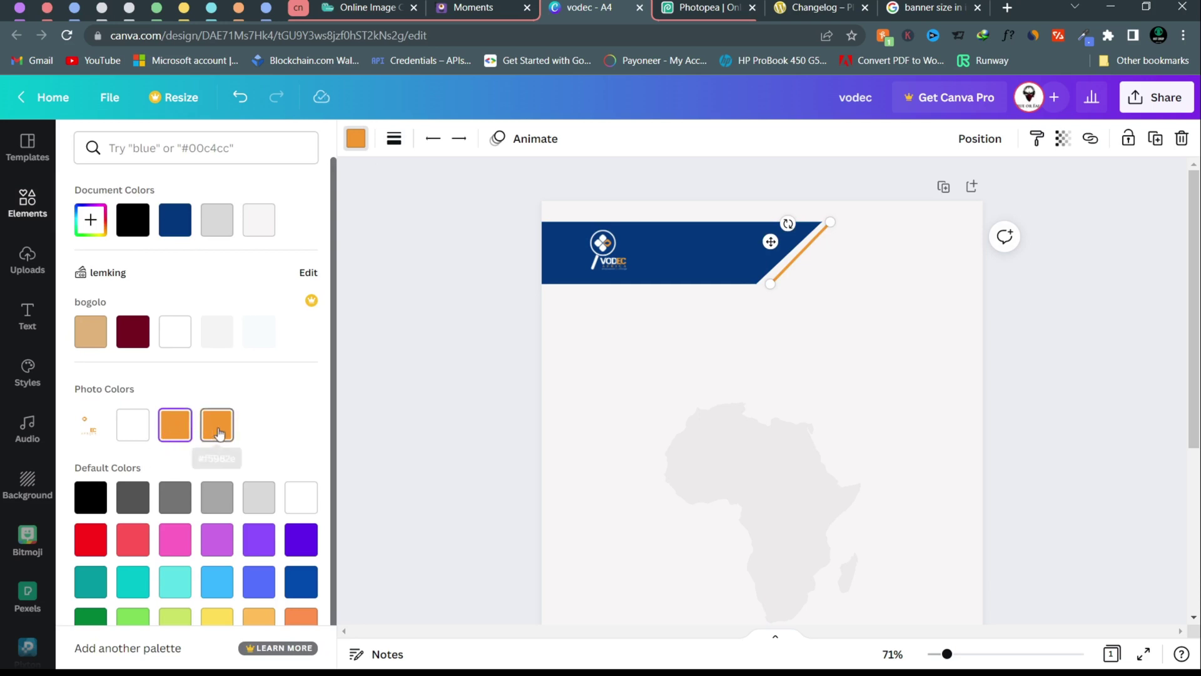
{"action": "left_click", "coordinate": [218, 433]}
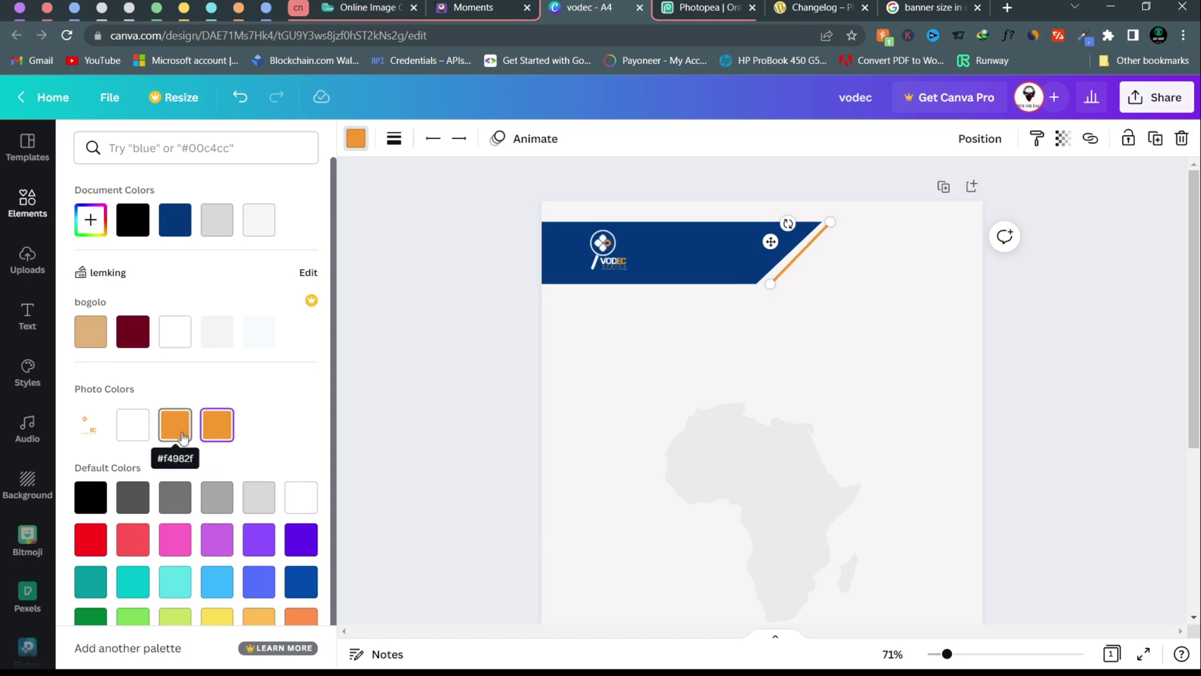
{"action": "left_click", "coordinate": [182, 436]}
{"action": "left_click", "coordinate": [1101, 384]}
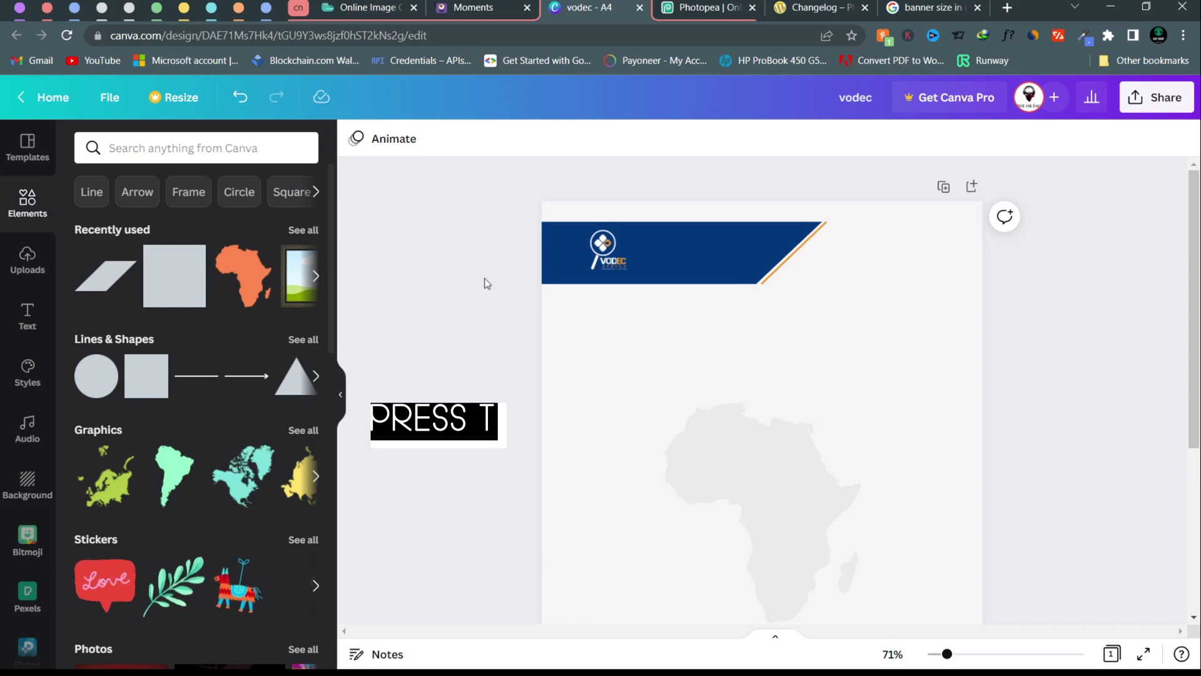
- Add a 'VODEC AFRICA' text box on the blue banner and duplicate it
{"action": "key", "text": "t"}
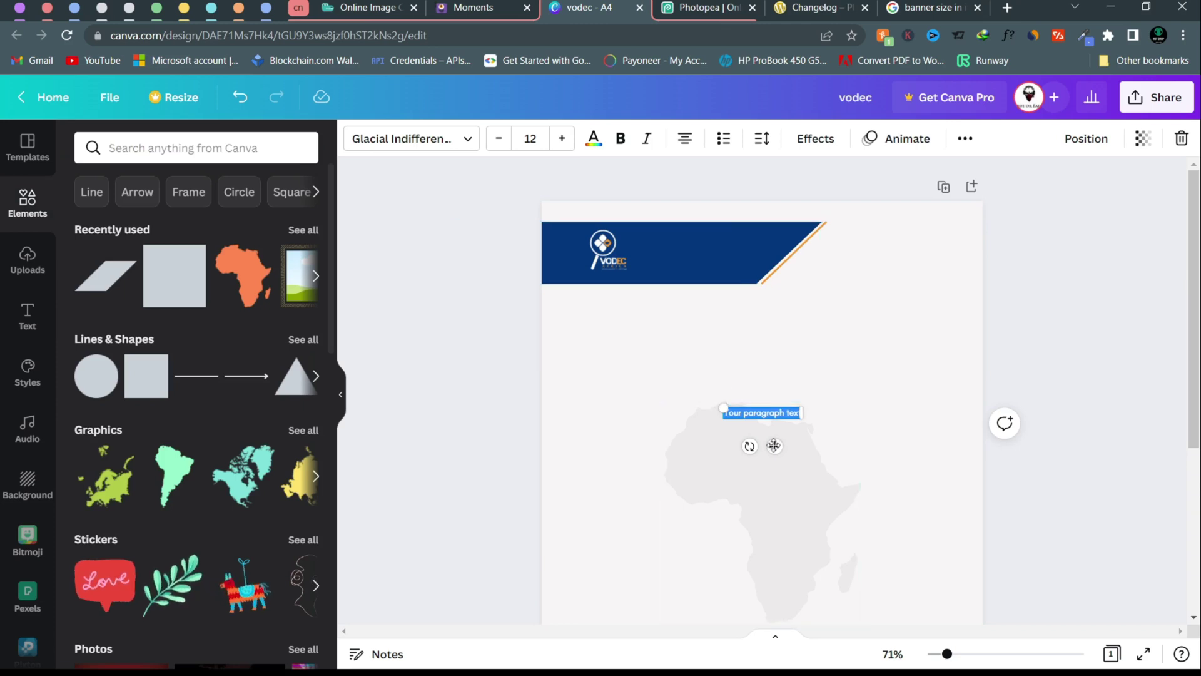
{"action": "left_click_drag", "start_coordinate": [774, 445], "coordinate": [685, 273]}
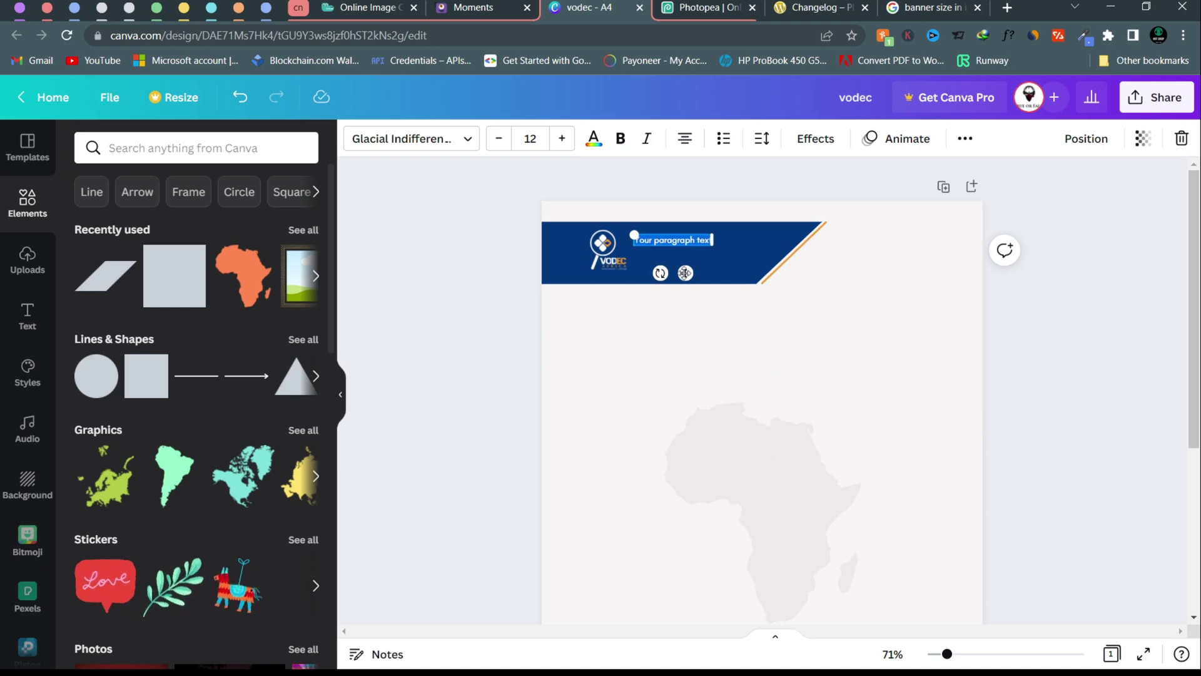
{"action": "type", "text": "VODEC"}
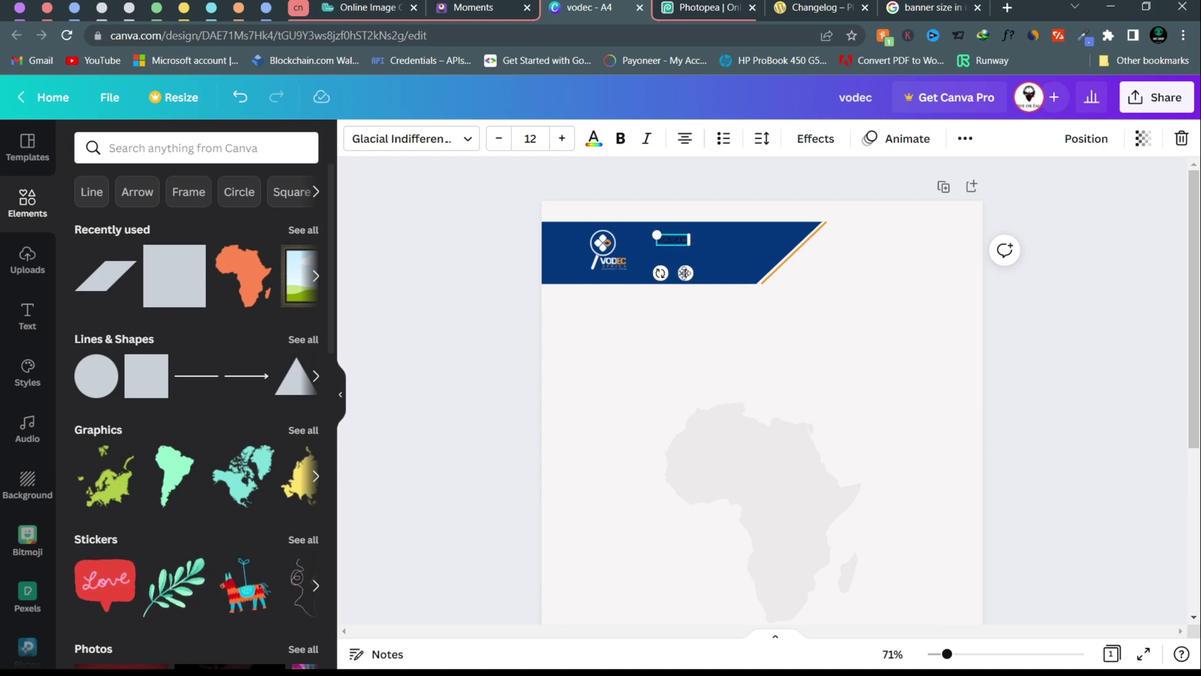
{"action": "type", "text": " AFRICA"}
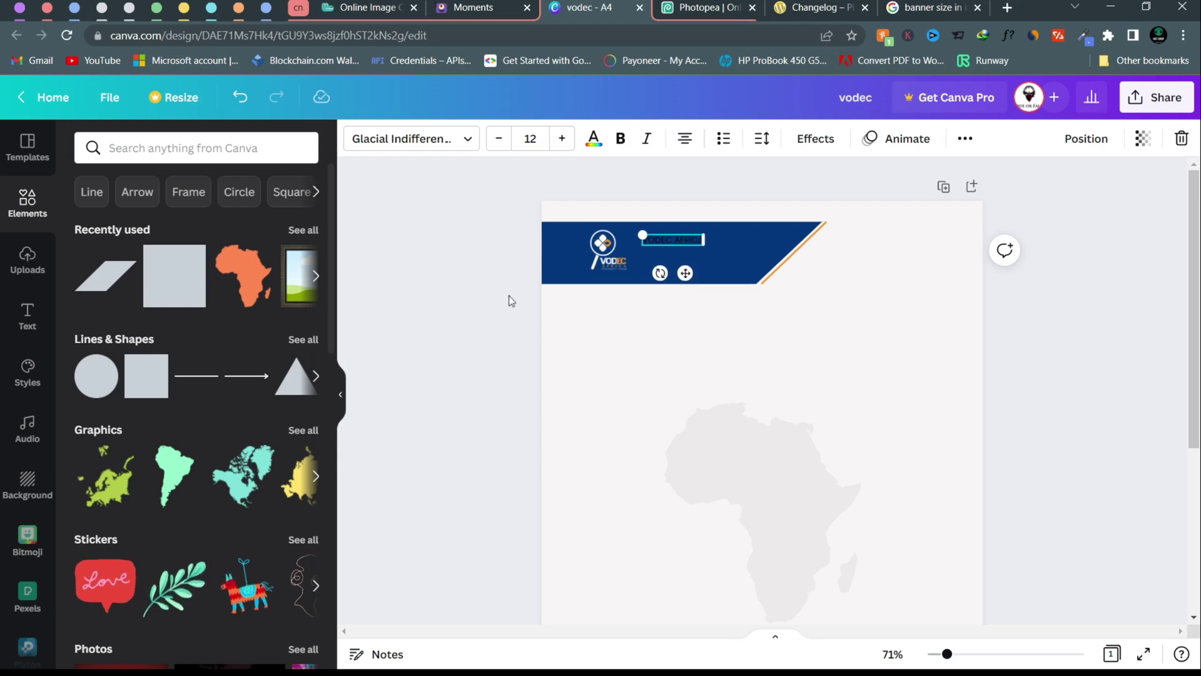
{"action": "left_click", "coordinate": [510, 300]}
{"action": "left_click", "coordinate": [688, 236]}
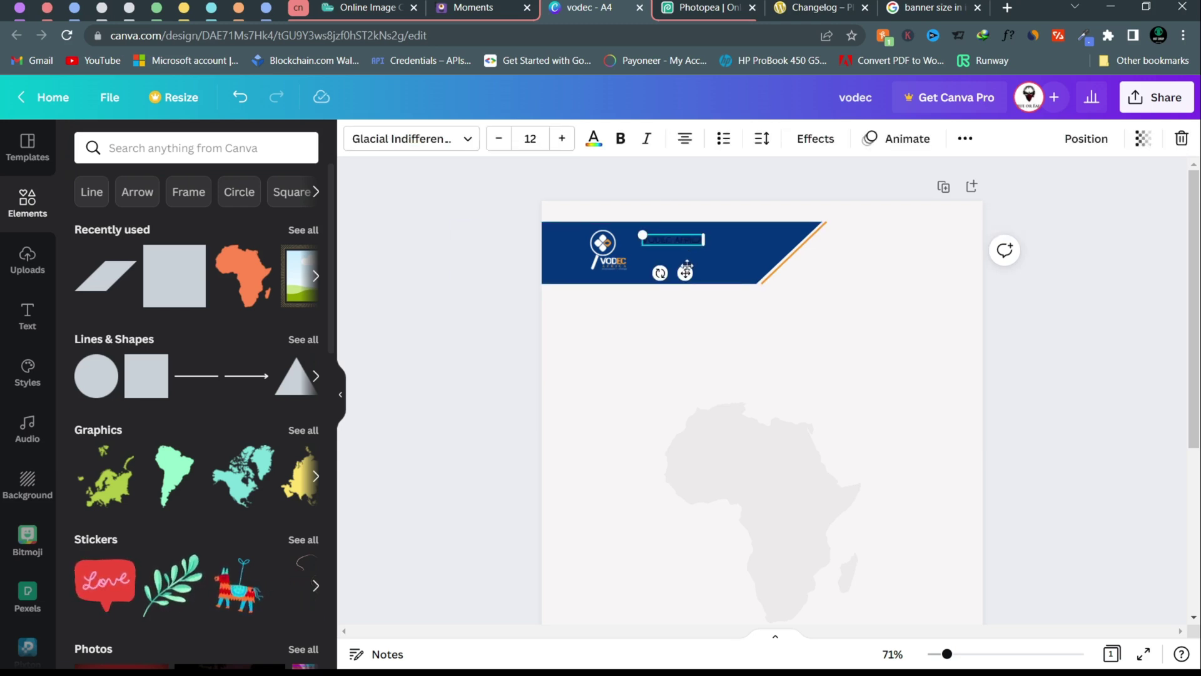
{"action": "key", "text": "ctrl+d"}
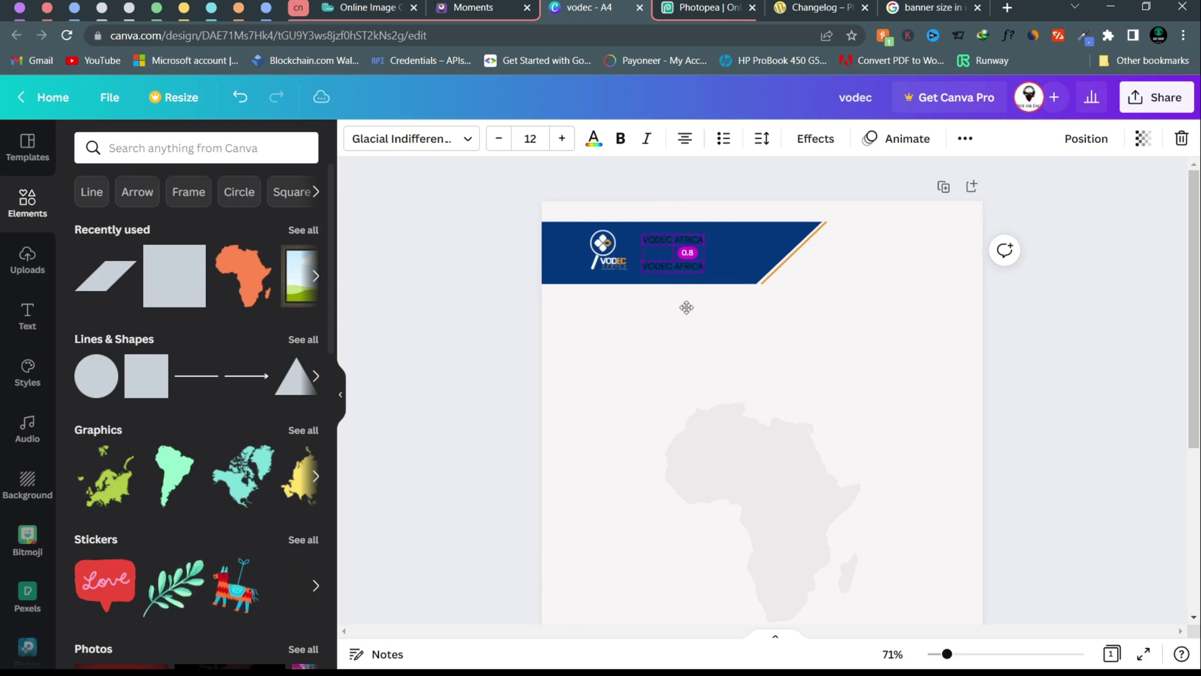
{"action": "left_click", "coordinate": [668, 241]}
{"action": "left_click_drag", "start_coordinate": [684, 274], "coordinate": [682, 279]}
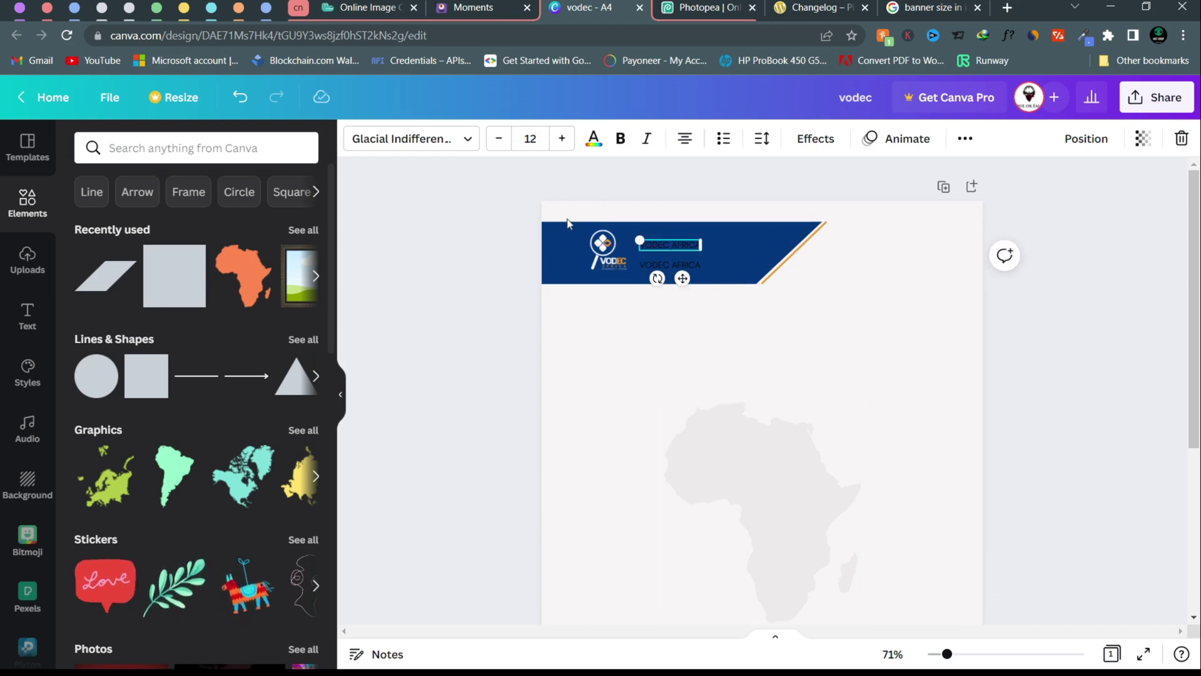
- Make the title size 56, left-aligned, with a box wide enough for one line
{"action": "left_click", "coordinate": [530, 138]}
{"action": "scroll", "coordinate": [588, 488], "scroll_direction": "down", "scroll_amount": 3}
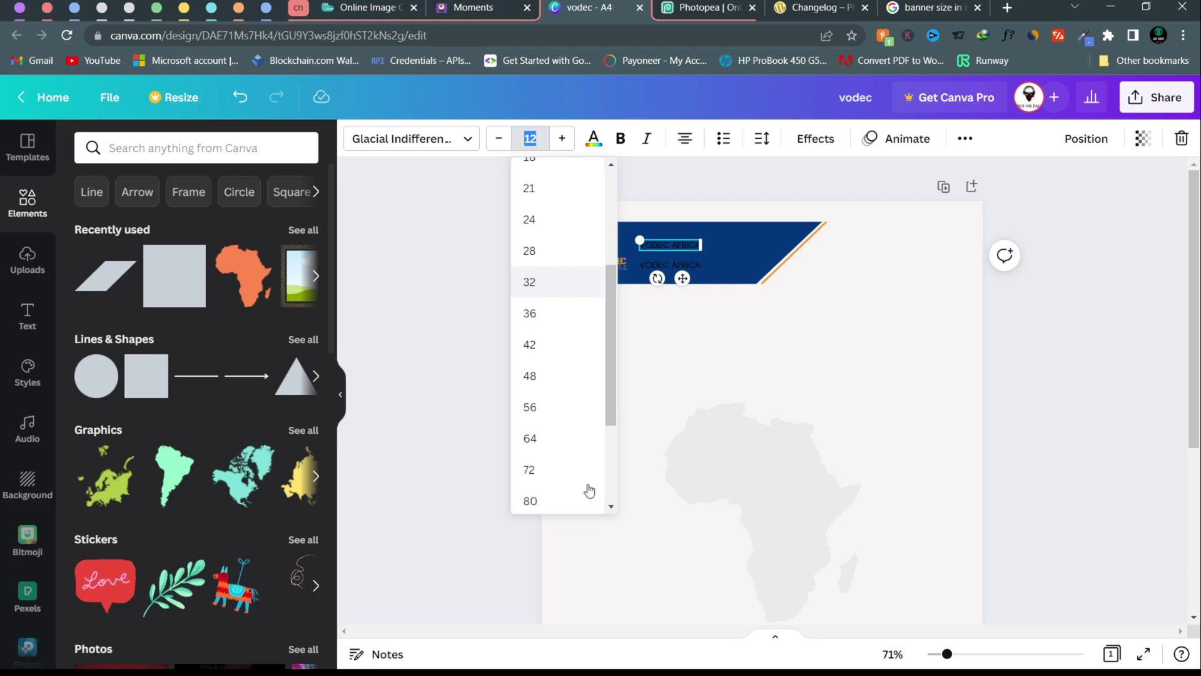
{"action": "left_click", "coordinate": [556, 400]}
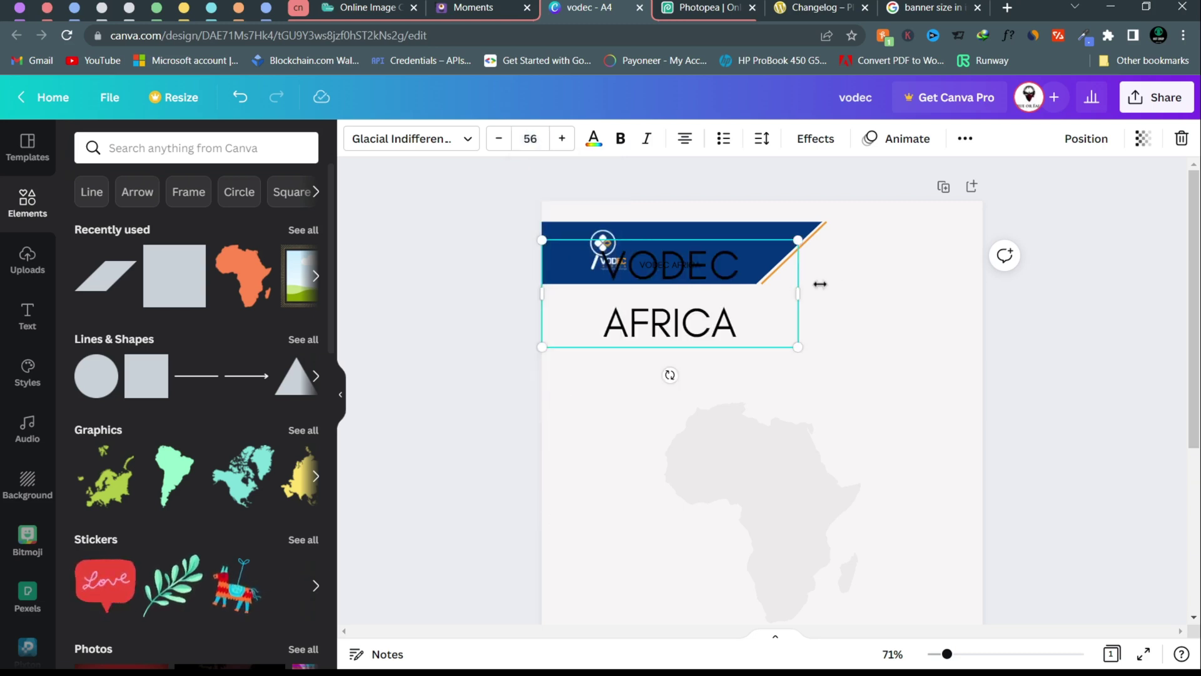
{"action": "left_click_drag", "start_coordinate": [798, 301], "coordinate": [827, 283]}
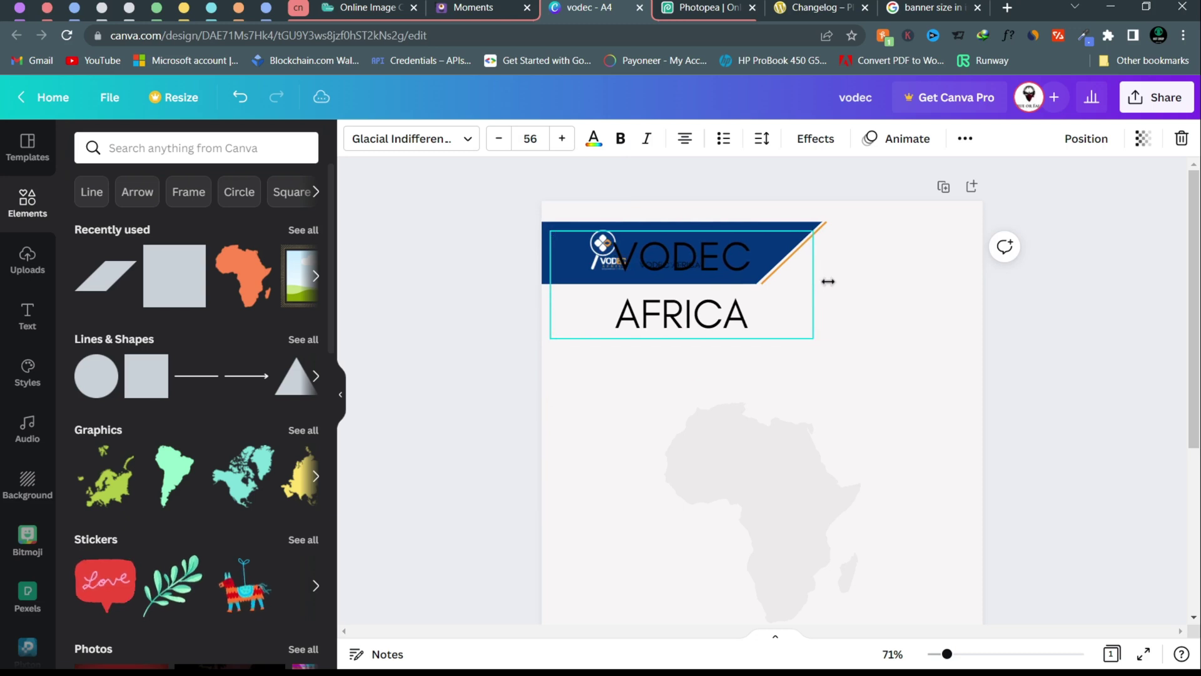
{"action": "left_click", "coordinate": [686, 140]}
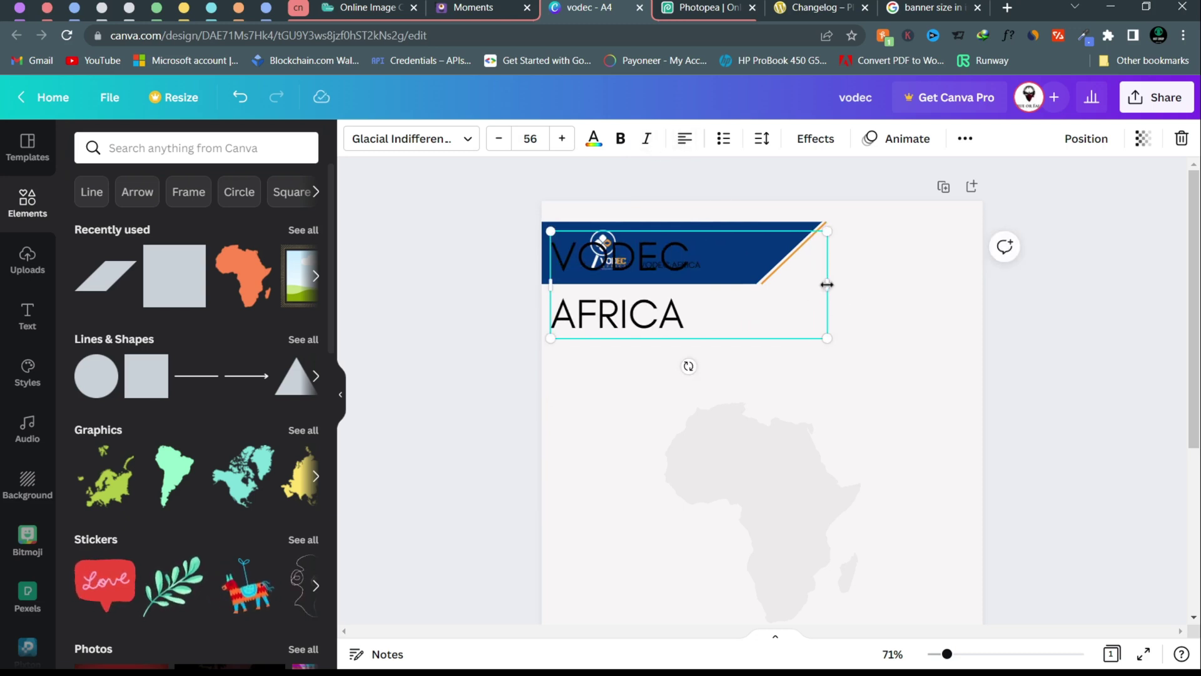
{"action": "left_click_drag", "start_coordinate": [827, 285], "coordinate": [842, 282]}
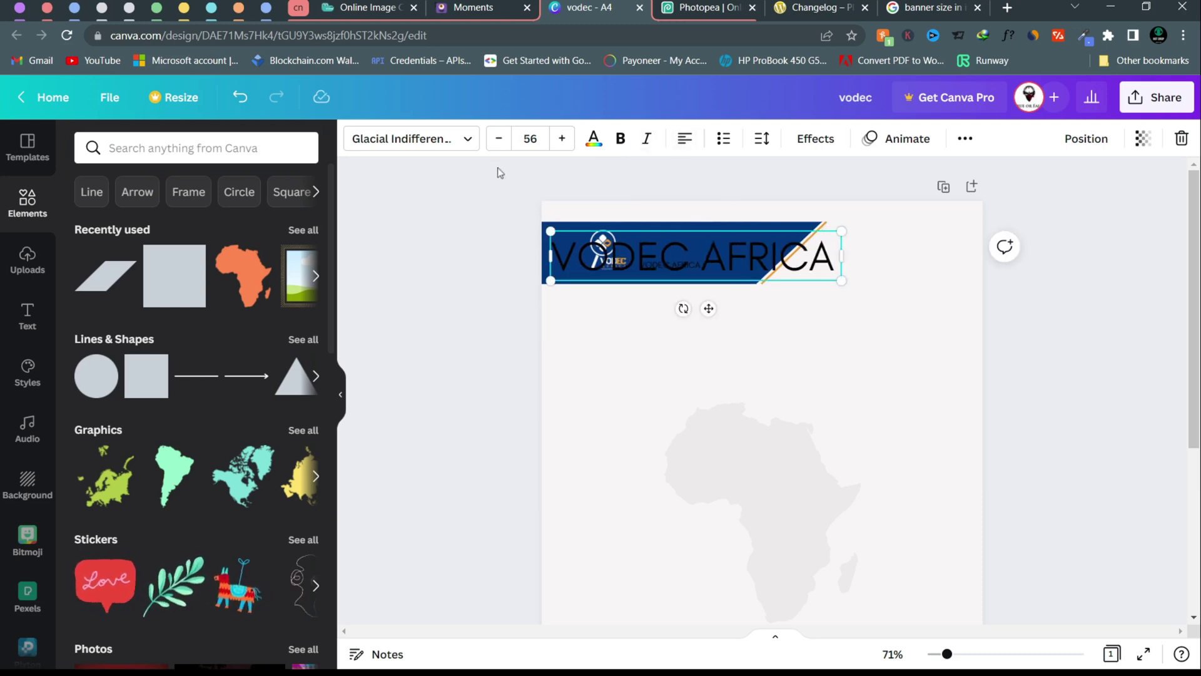
- Shrink the title to size 32, narrow its box, and narrow the subtitle box
{"action": "left_click", "coordinate": [540, 140]}
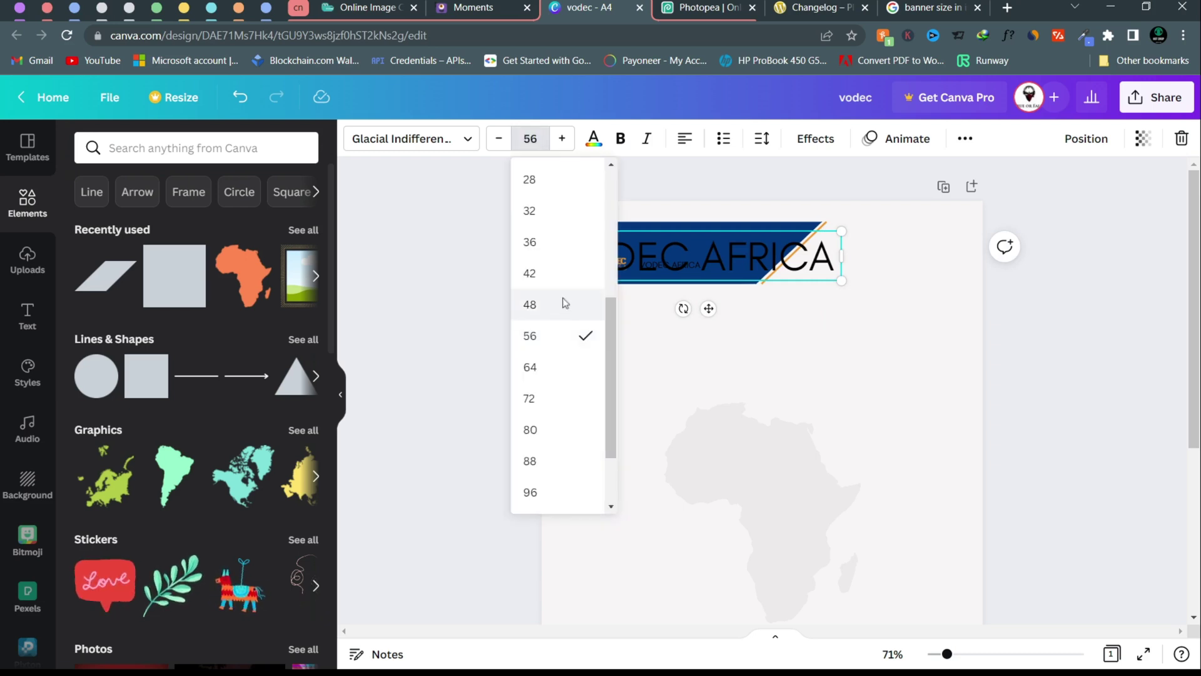
{"action": "left_click", "coordinate": [565, 303]}
{"action": "left_click", "coordinate": [531, 138]}
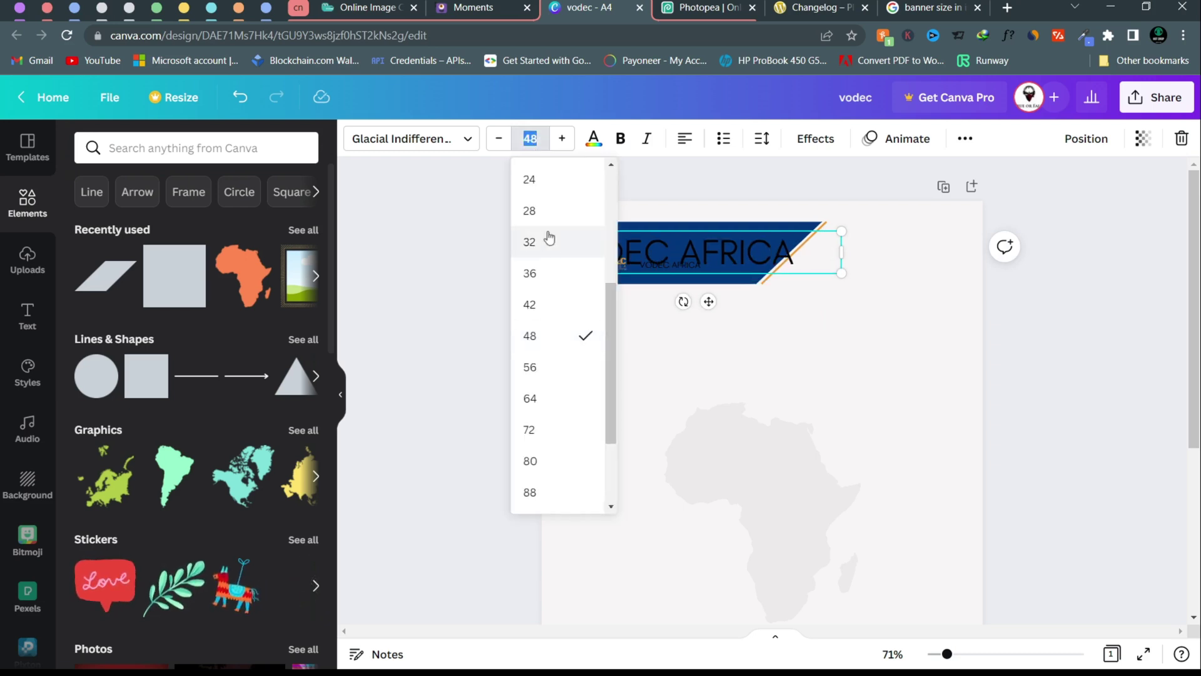
{"action": "left_click", "coordinate": [555, 244]}
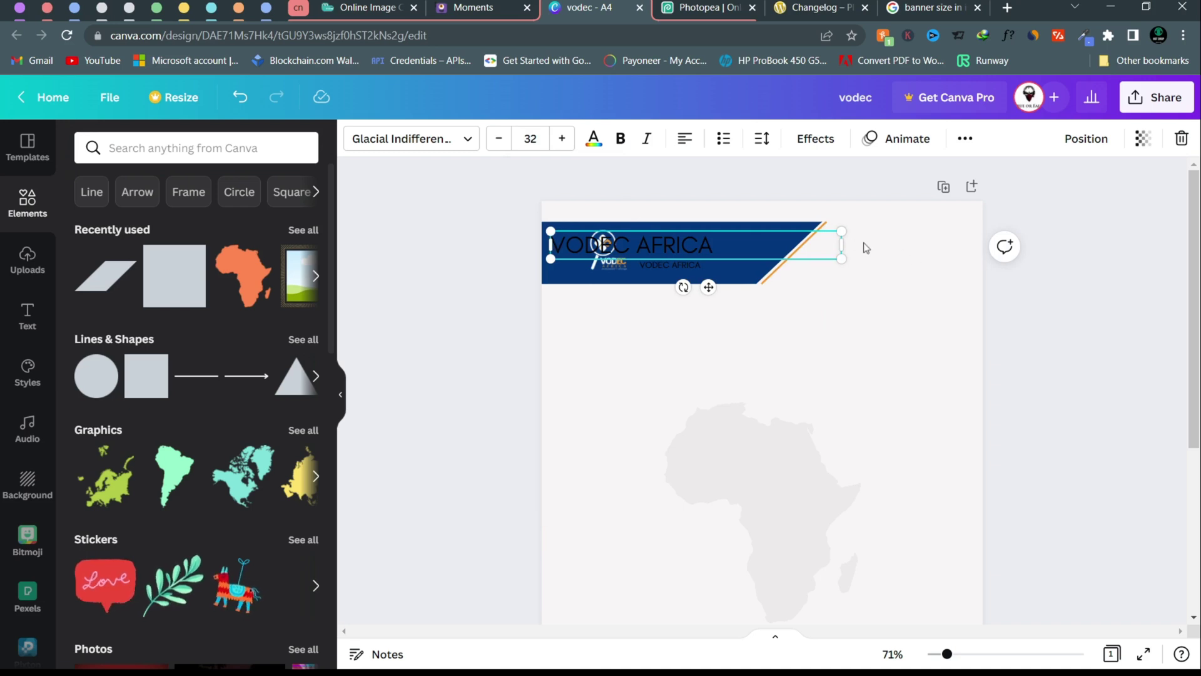
{"action": "left_click_drag", "start_coordinate": [821, 247], "coordinate": [775, 248]}
{"action": "left_click", "coordinate": [691, 264]}
{"action": "left_click_drag", "start_coordinate": [696, 264], "coordinate": [694, 264]}
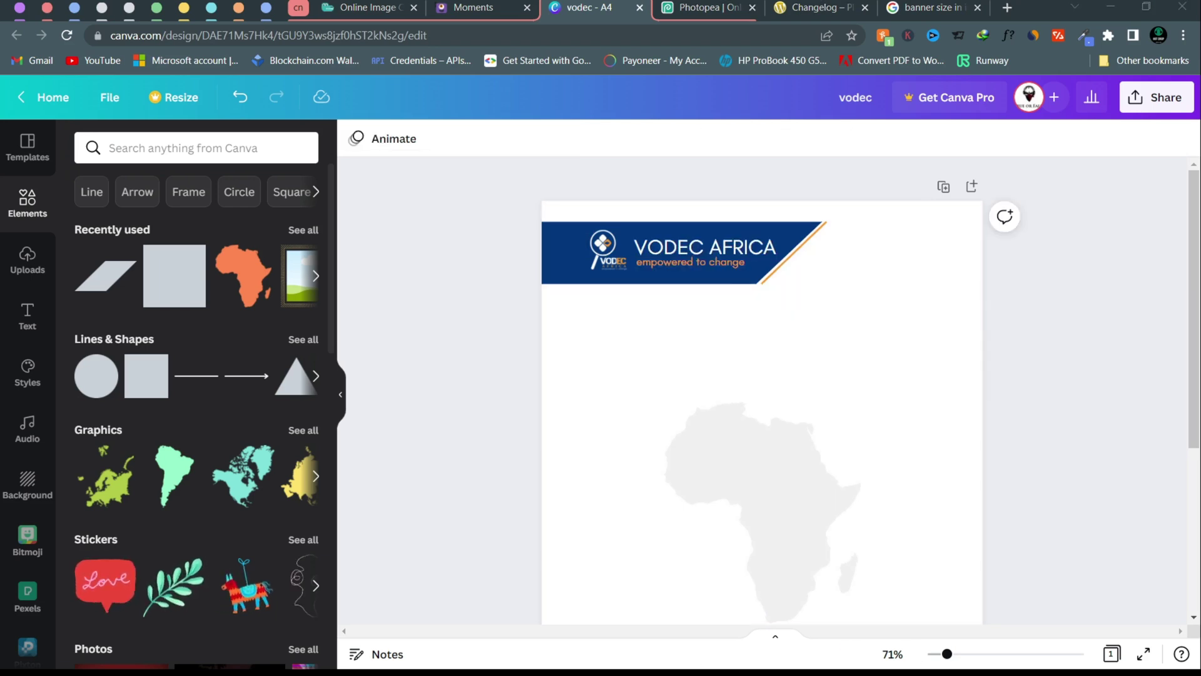
- Search graphics for 'home' and place the house icon toward the page's upper right
{"action": "left_click", "coordinate": [175, 149]}
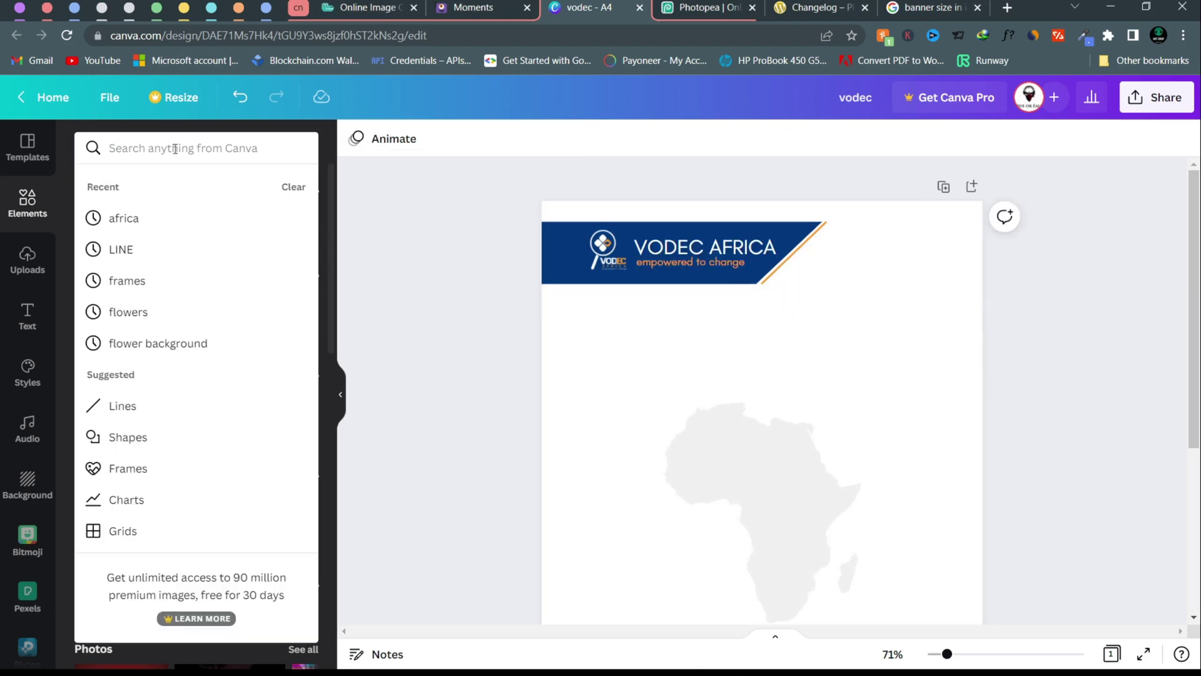
{"action": "type", "text": "home"}
{"action": "key", "text": "Return"}
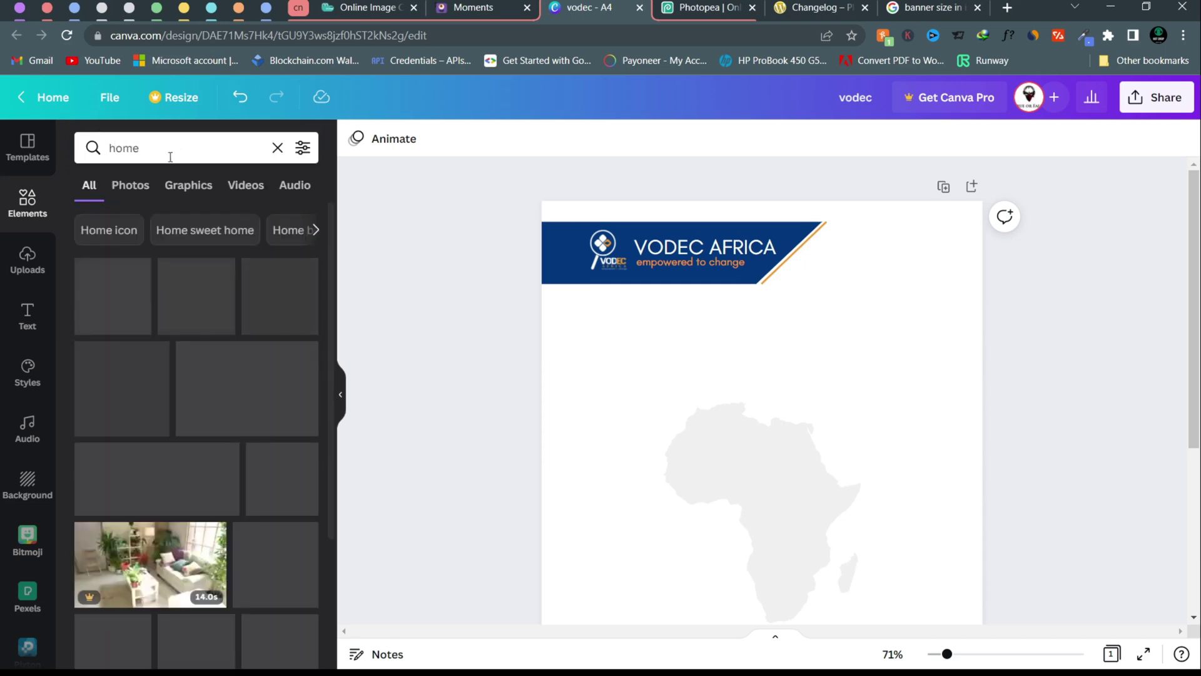
{"action": "left_click", "coordinate": [189, 186]}
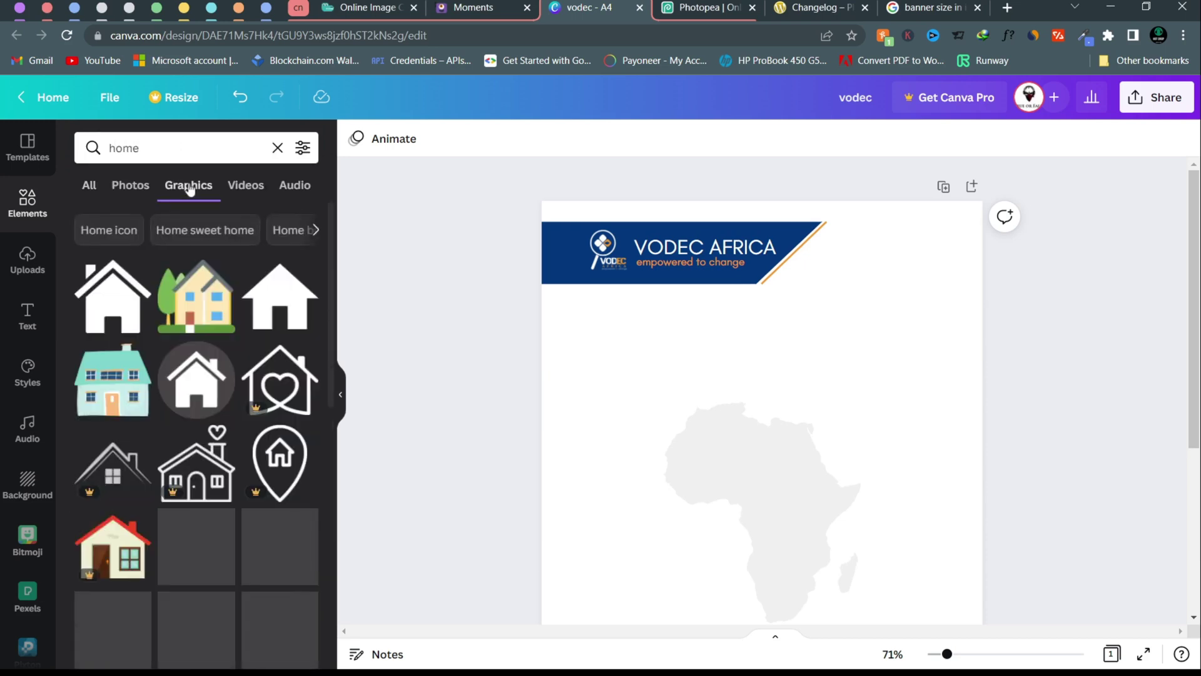
{"action": "left_click", "coordinate": [121, 306]}
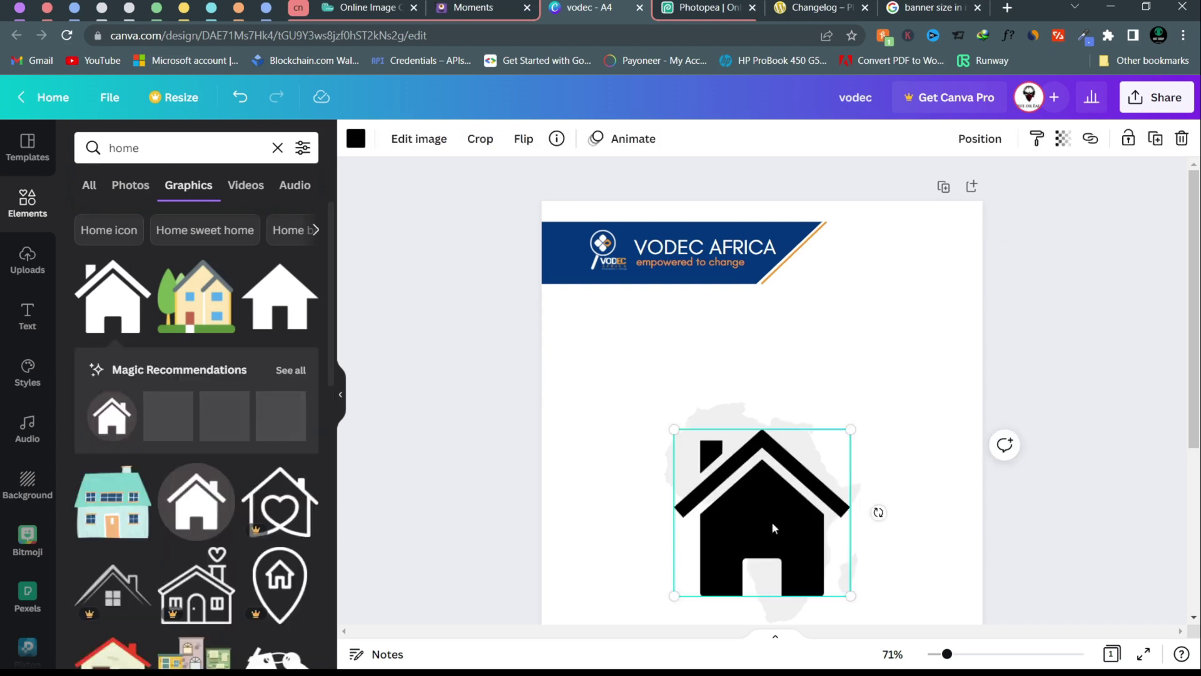
{"action": "left_click_drag", "start_coordinate": [774, 529], "coordinate": [891, 363]}
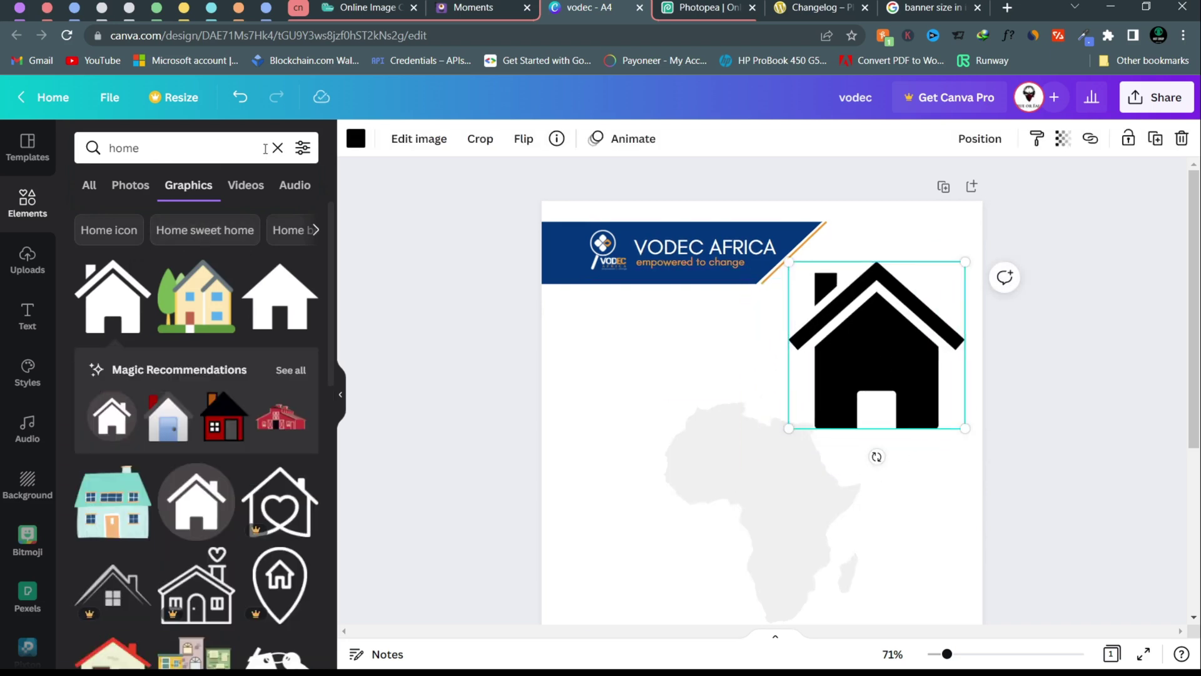
- Search elements for 'call' and reposition the 'empowered to change' tagline in the header
{"action": "left_click", "coordinate": [277, 147]}
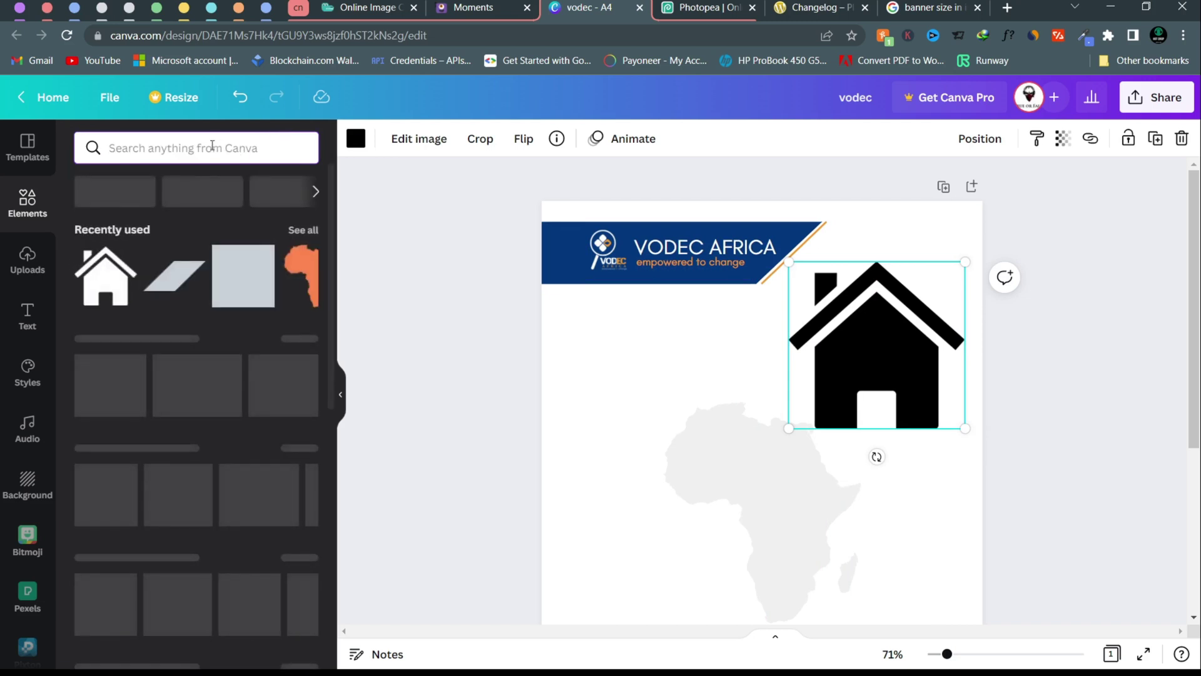
{"action": "type", "text": "call"}
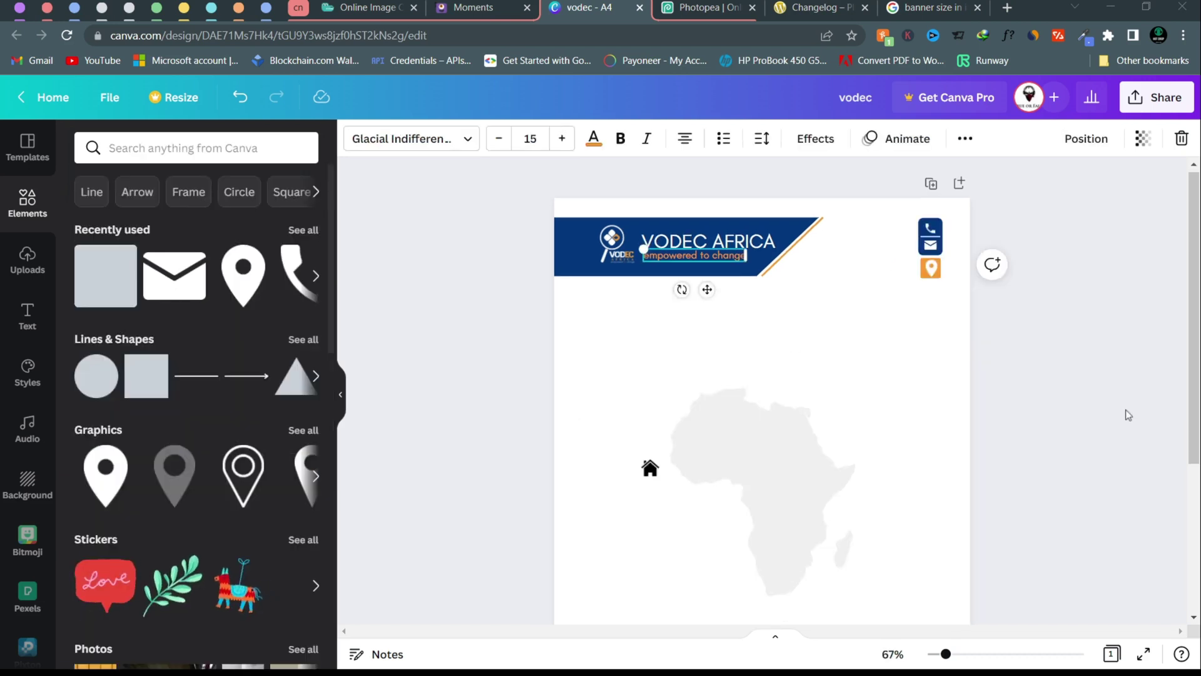
{"action": "left_click", "coordinate": [694, 255]}
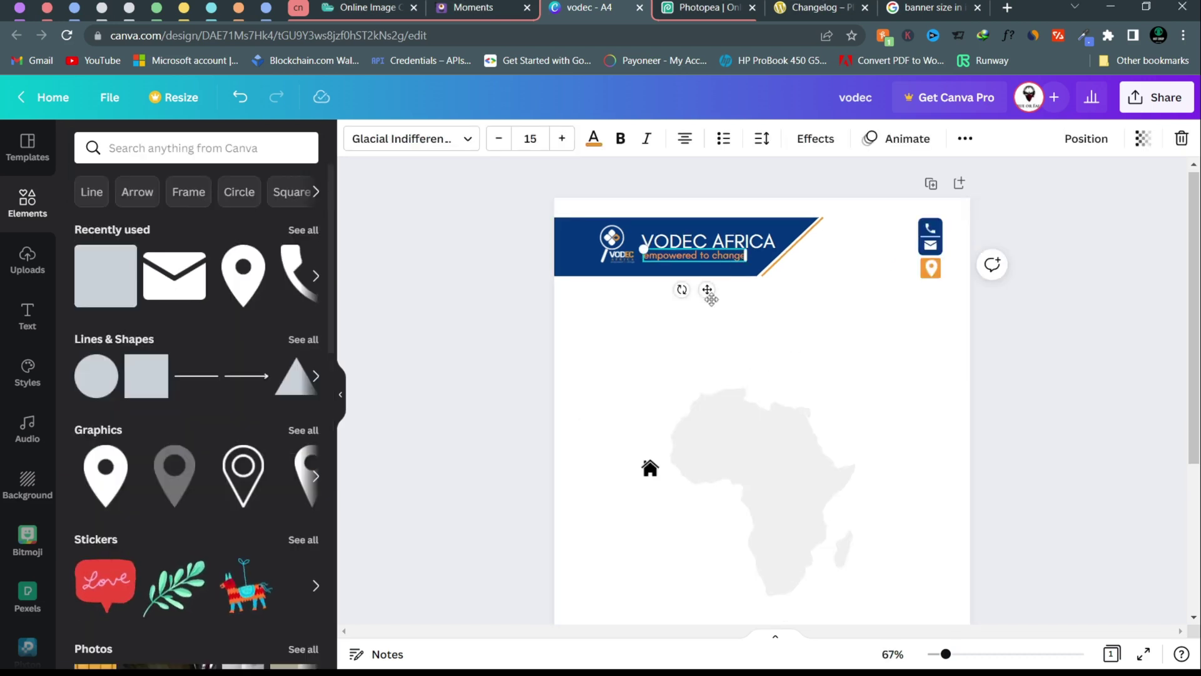
{"action": "left_click_drag", "start_coordinate": [705, 289], "coordinate": [808, 333]}
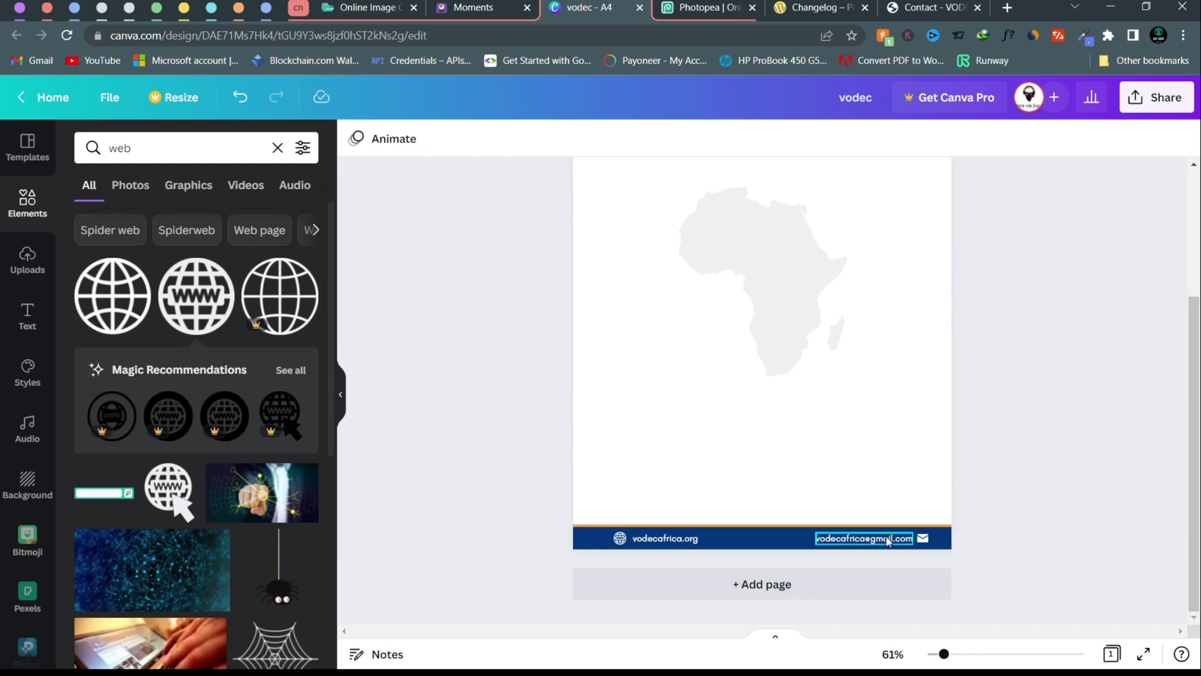
- Zoom out to view the whole letterhead, including the footer line
{"action": "left_click", "coordinate": [751, 527]}
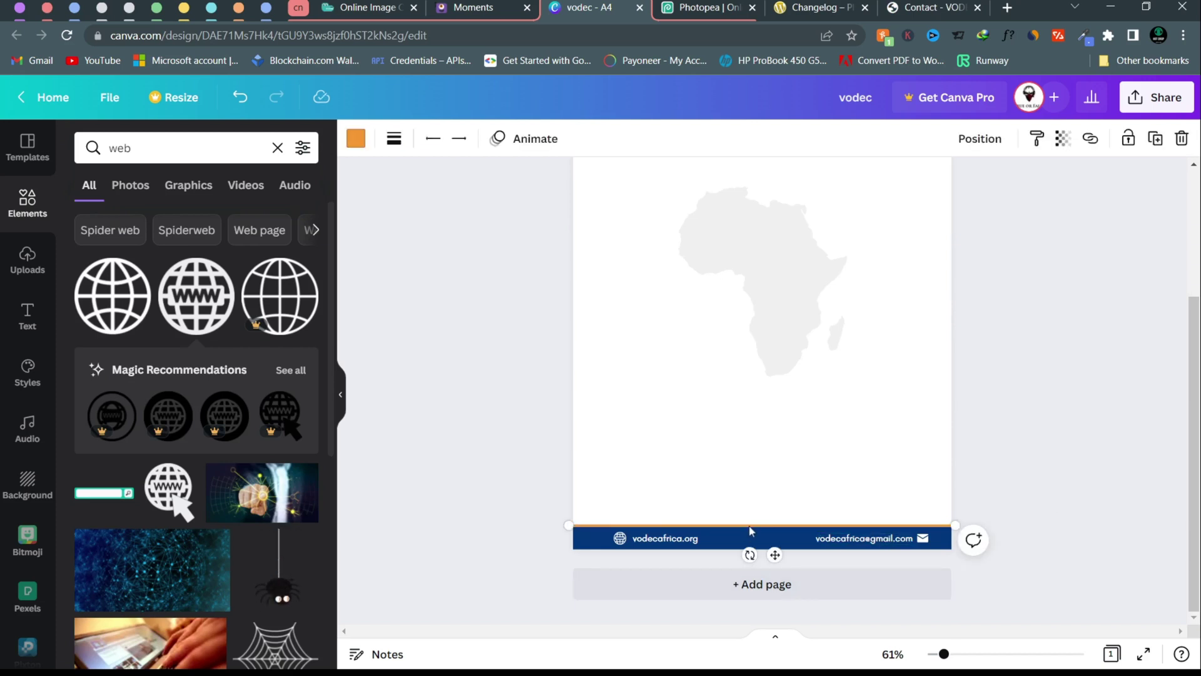
{"action": "left_click", "coordinate": [1038, 423]}
{"action": "scroll", "coordinate": [1038, 418], "scroll_direction": "up", "scroll_amount": 3}
{"action": "scroll", "coordinate": [1026, 450], "scroll_direction": "down", "scroll_amount": 1}
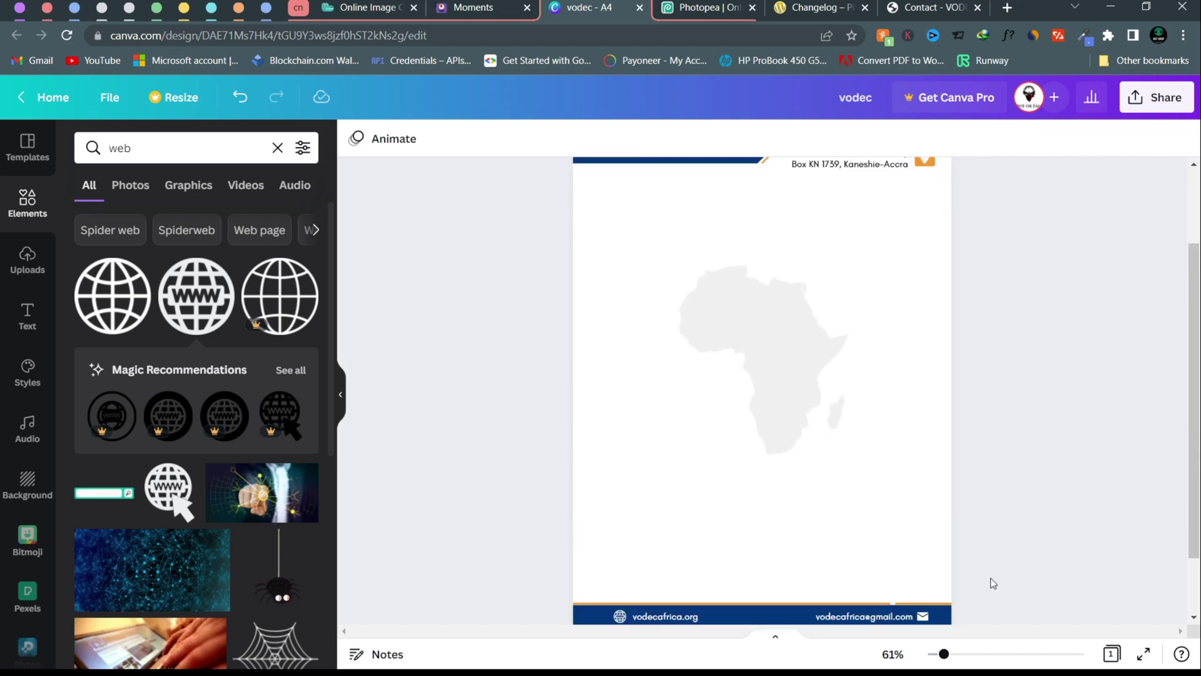
{"action": "left_click_drag", "start_coordinate": [944, 654], "coordinate": [939, 653]}
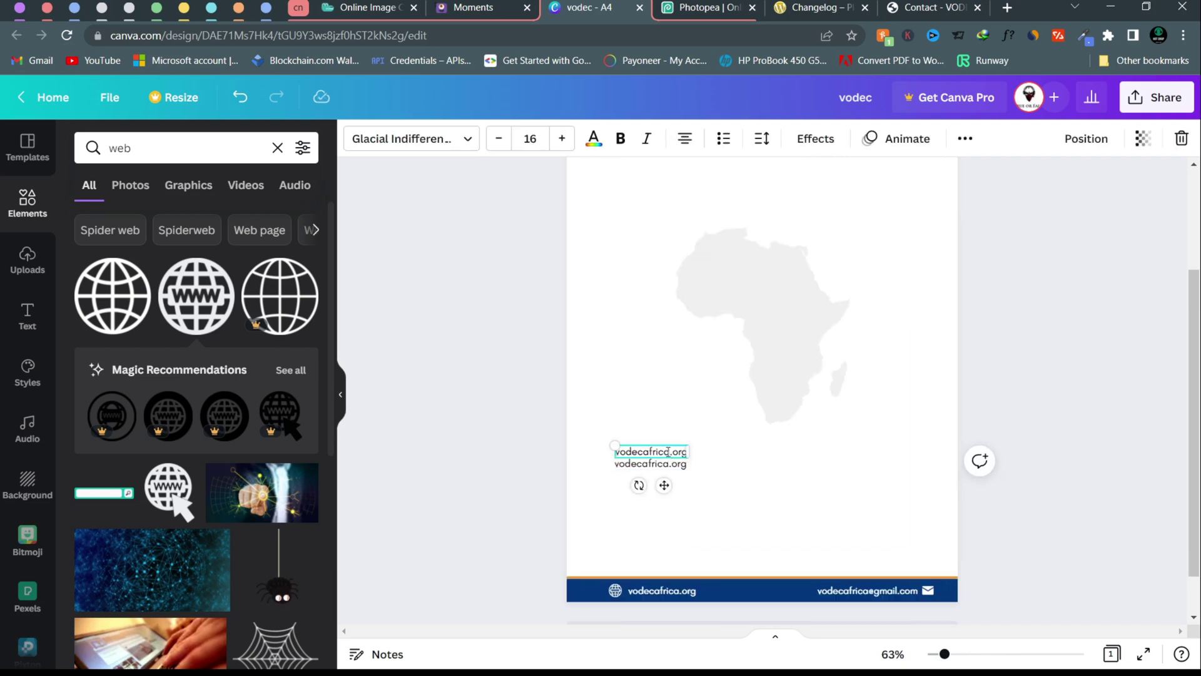
- Replace the copied website text with the signatory's full name
{"action": "double_click", "coordinate": [670, 451]}
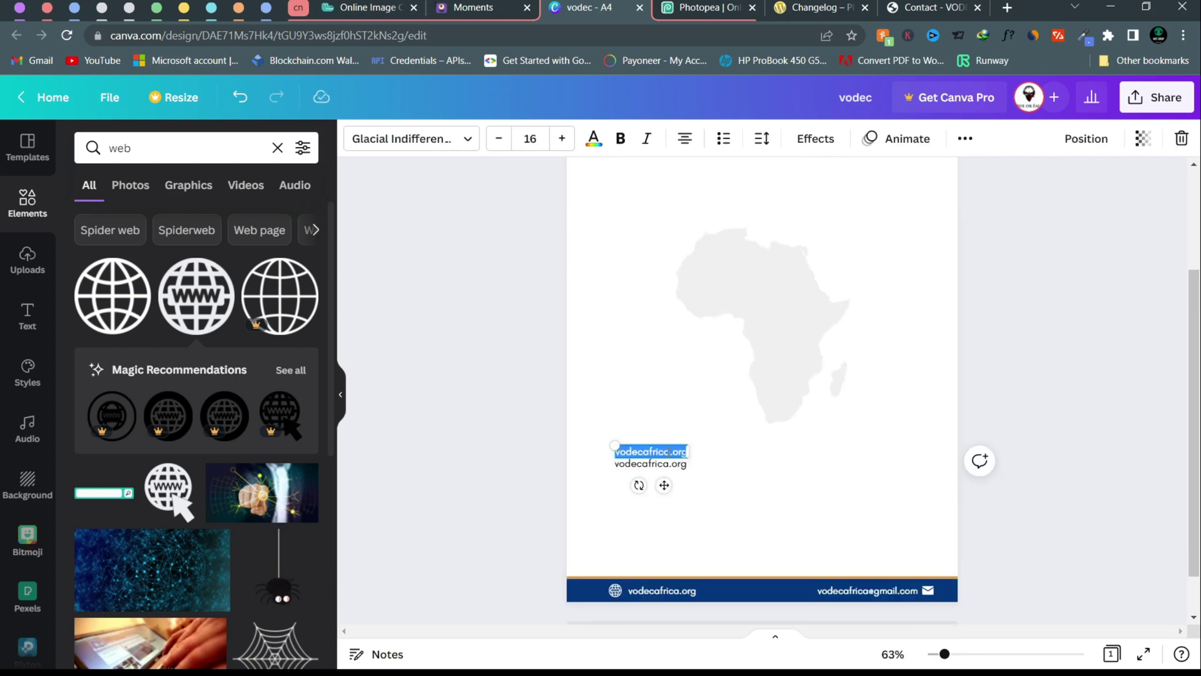
{"action": "key", "text": "BackSpace"}
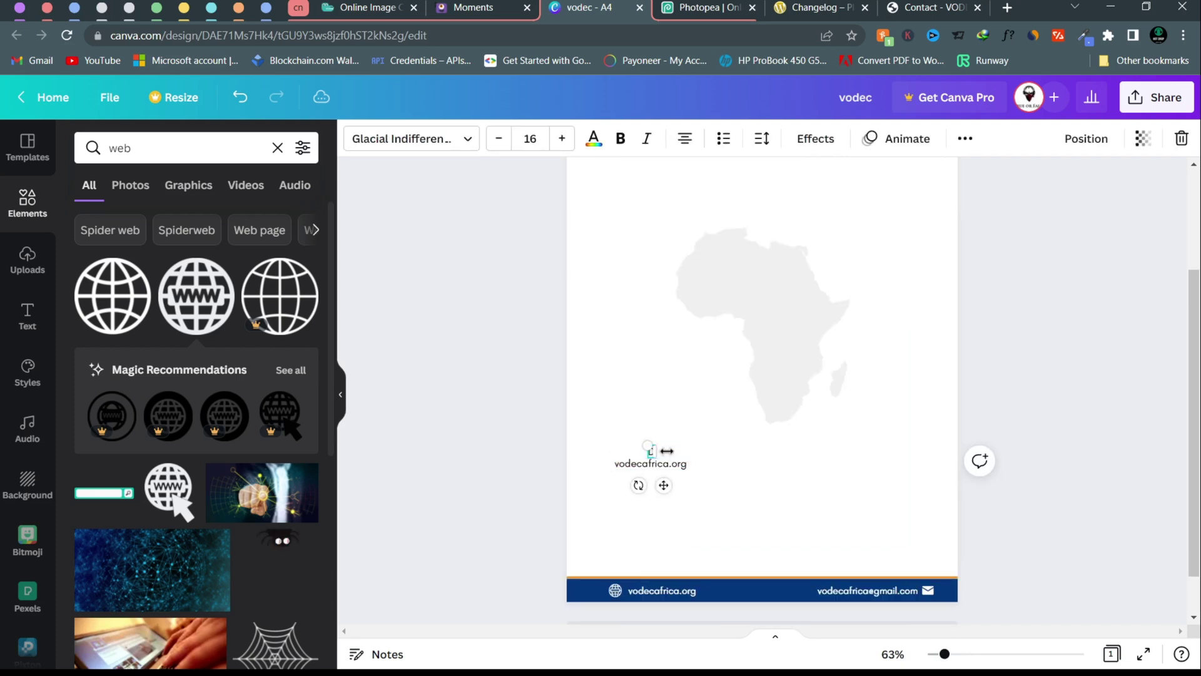
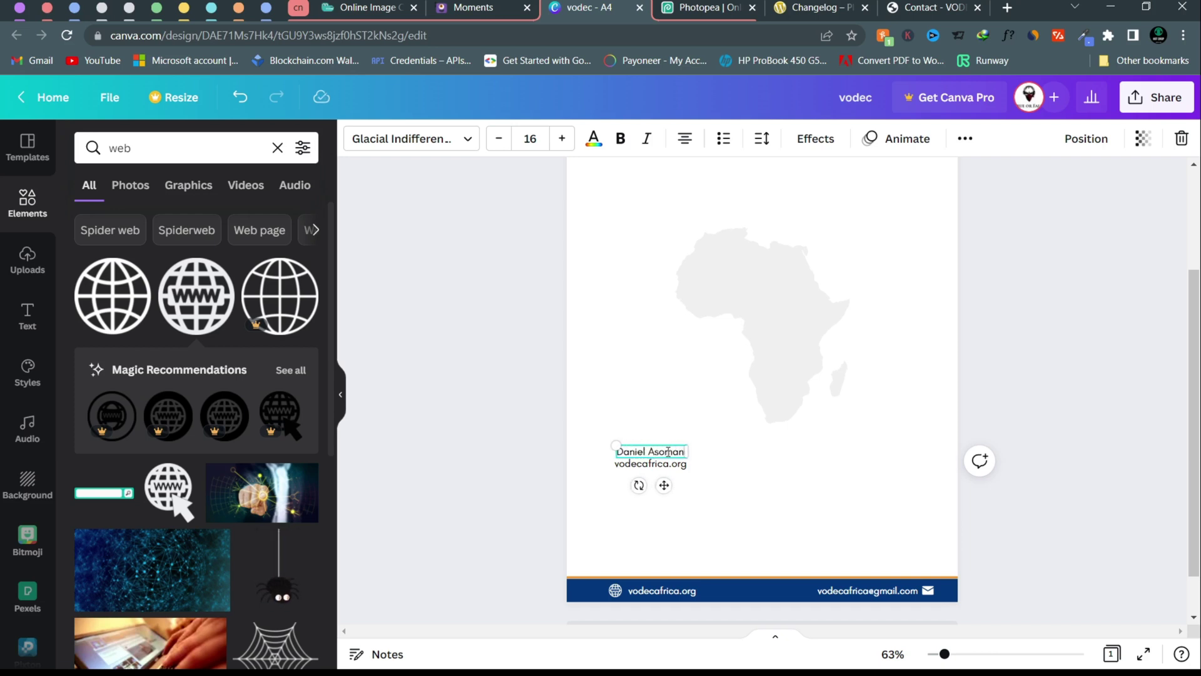
{"action": "left_click", "coordinate": [664, 469]}
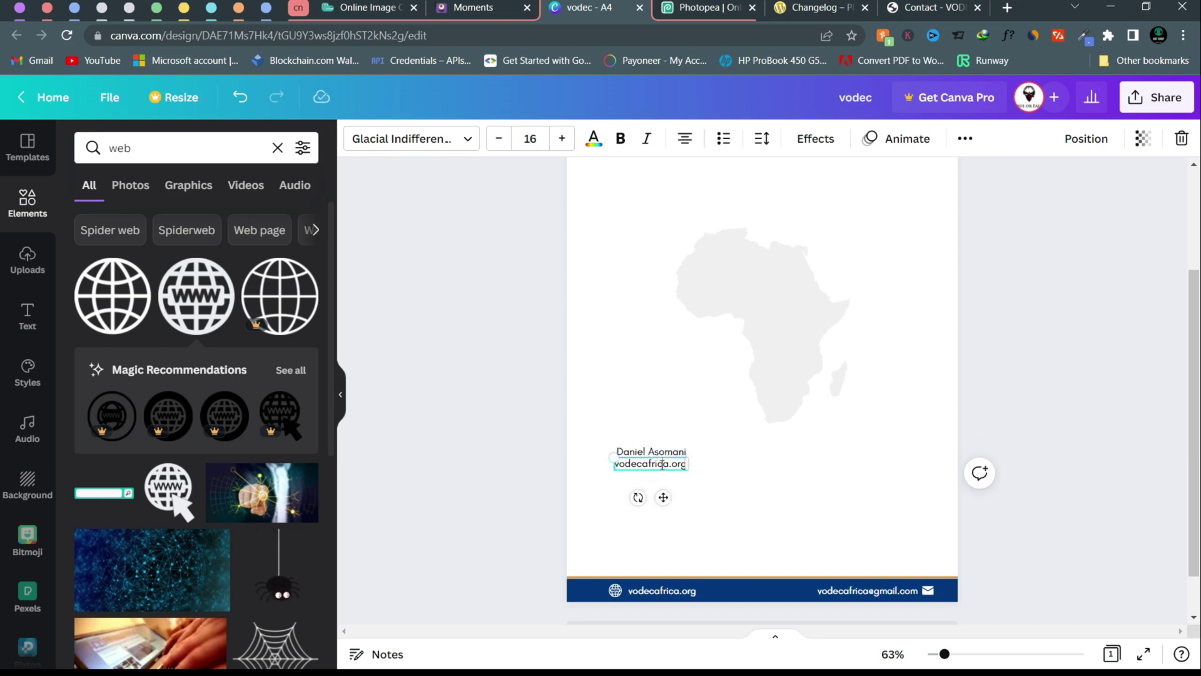
- Undo an accidental edit to the footer email text
{"action": "double_click", "coordinate": [662, 463]}
{"action": "key", "text": "Tab"}
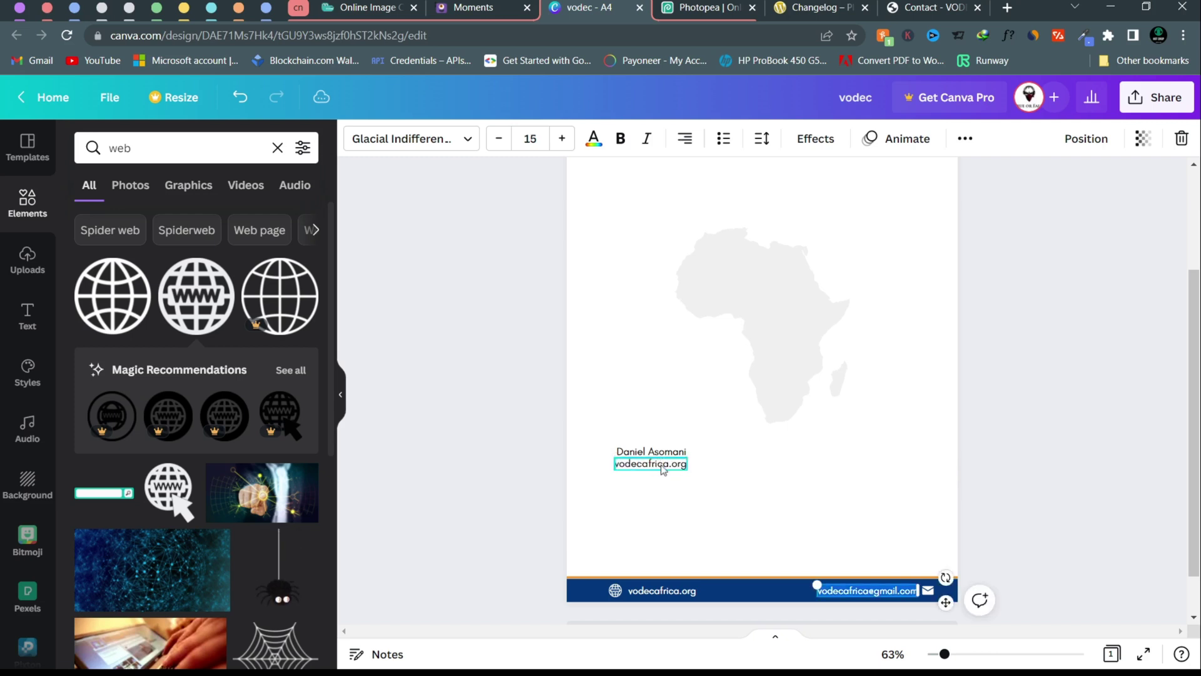
{"action": "type", "text": "ced"}
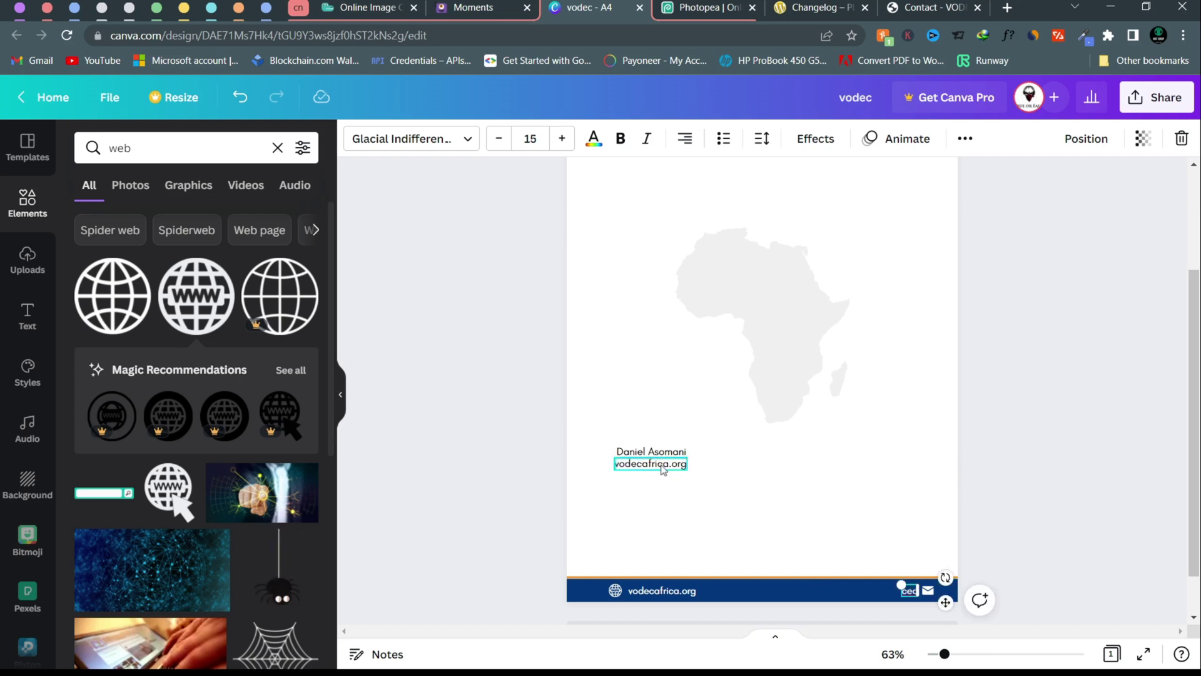
{"action": "key", "text": "ctrl+z"}
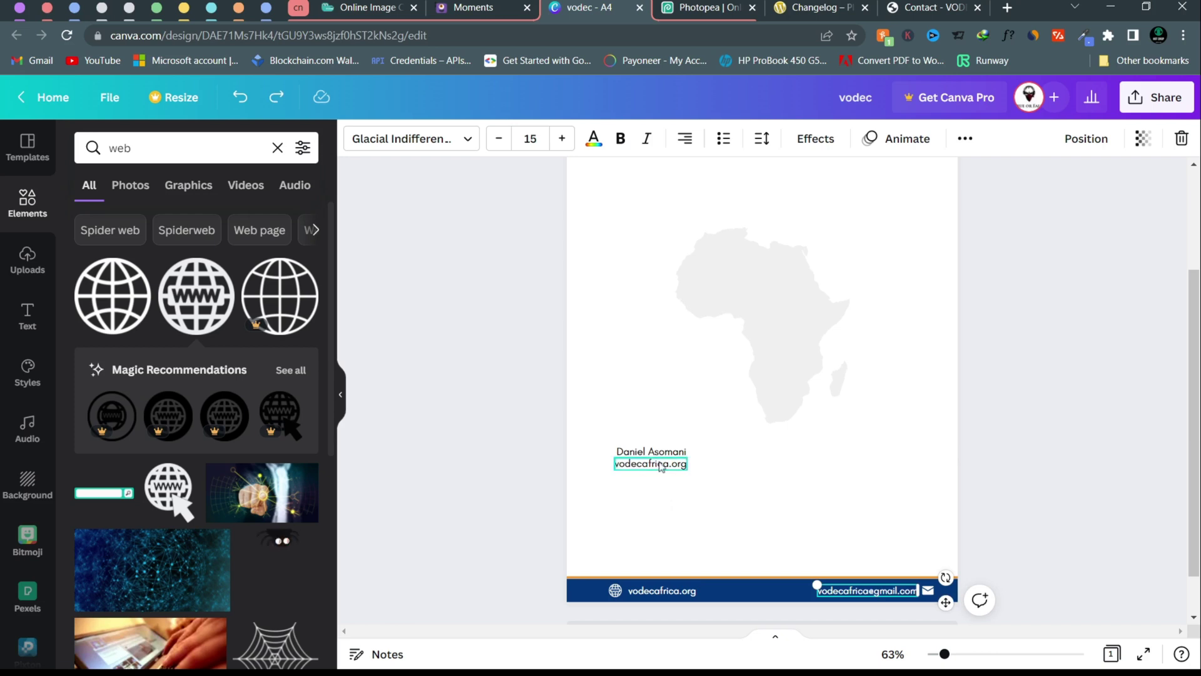
- Change the line under the name to 'CEO & FOUNDER' and align it beneath the name
{"action": "left_click", "coordinate": [660, 464]}
{"action": "key", "text": "ctrl+a"}
{"action": "key", "text": "BackSpace"}
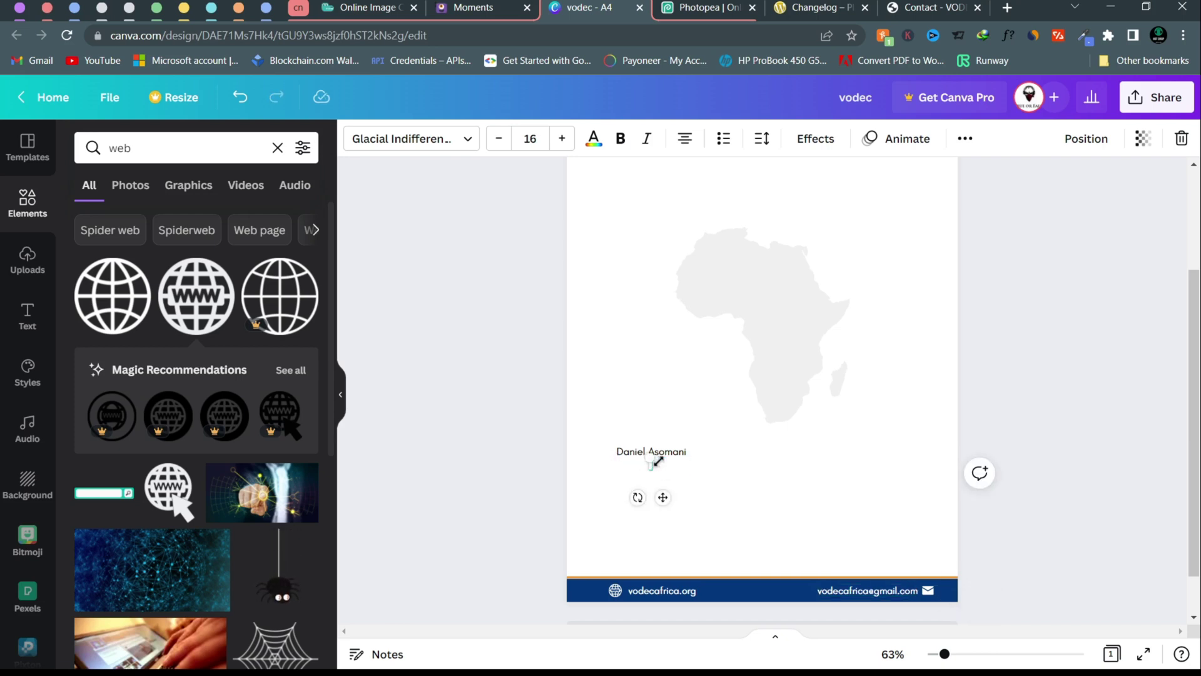
{"action": "type", "text": "CEO & FOUNDER"}
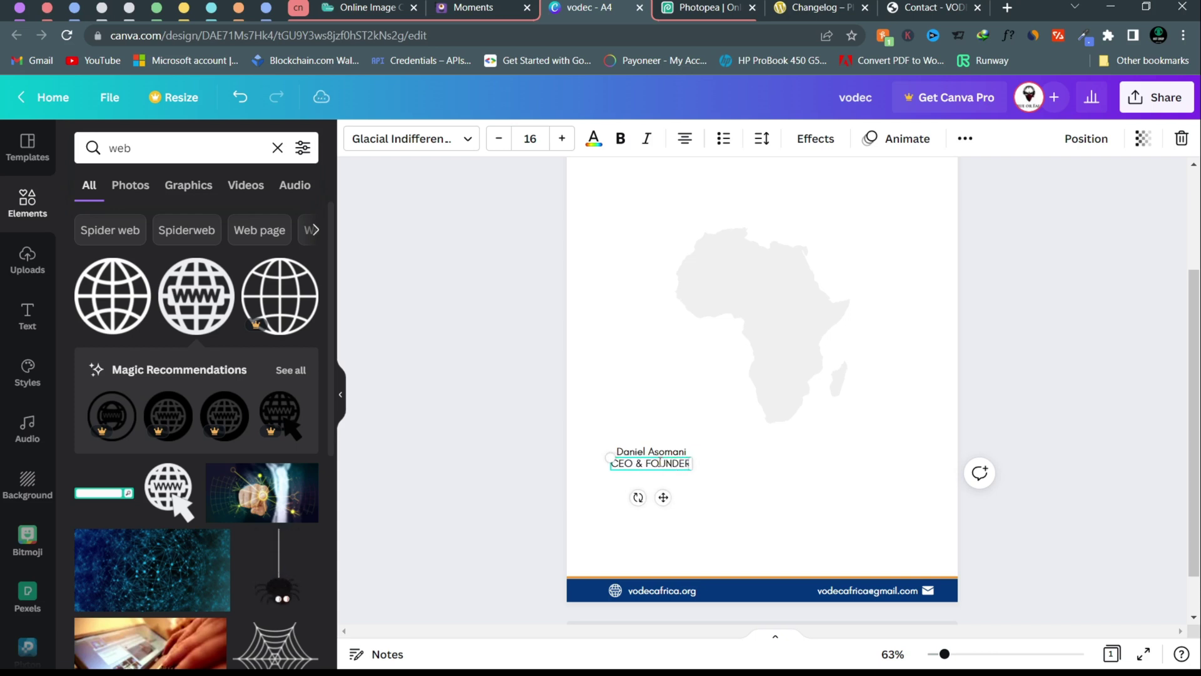
{"action": "left_click", "coordinate": [536, 463]}
{"action": "left_click", "coordinate": [654, 470]}
{"action": "left_click_drag", "start_coordinate": [654, 469], "coordinate": [653, 469]}
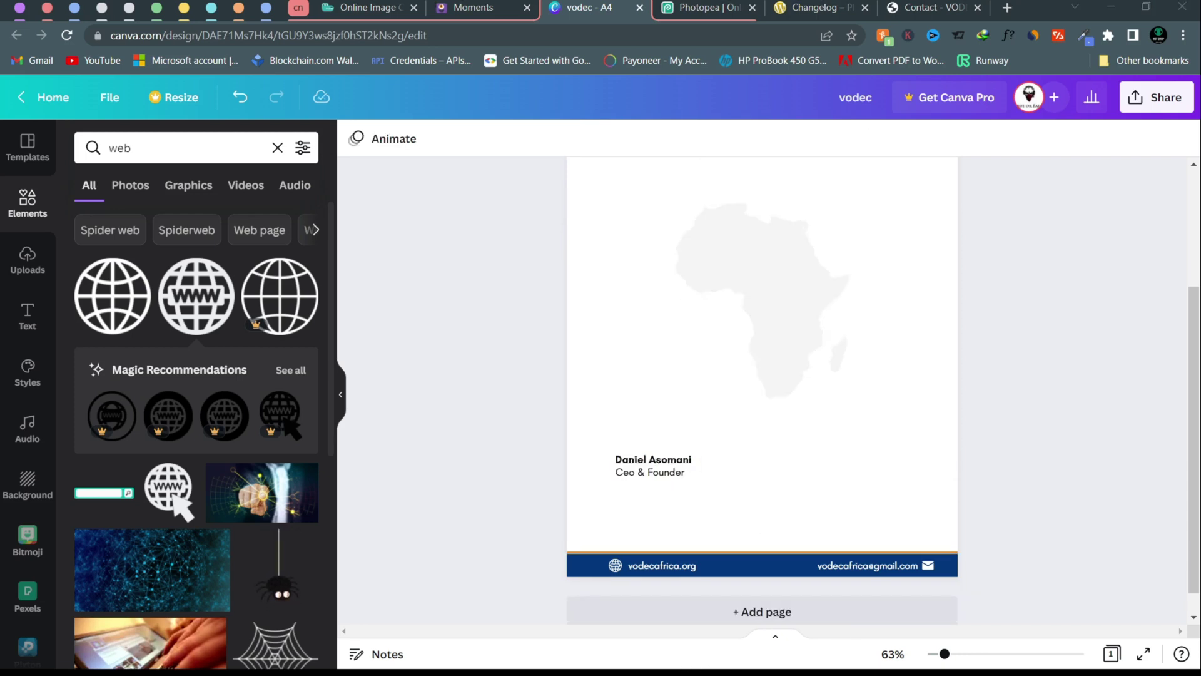
- Duplicate the bold name above itself and restyle the copy in Amsterdam Four at size 17
{"action": "left_click", "coordinate": [586, 400]}
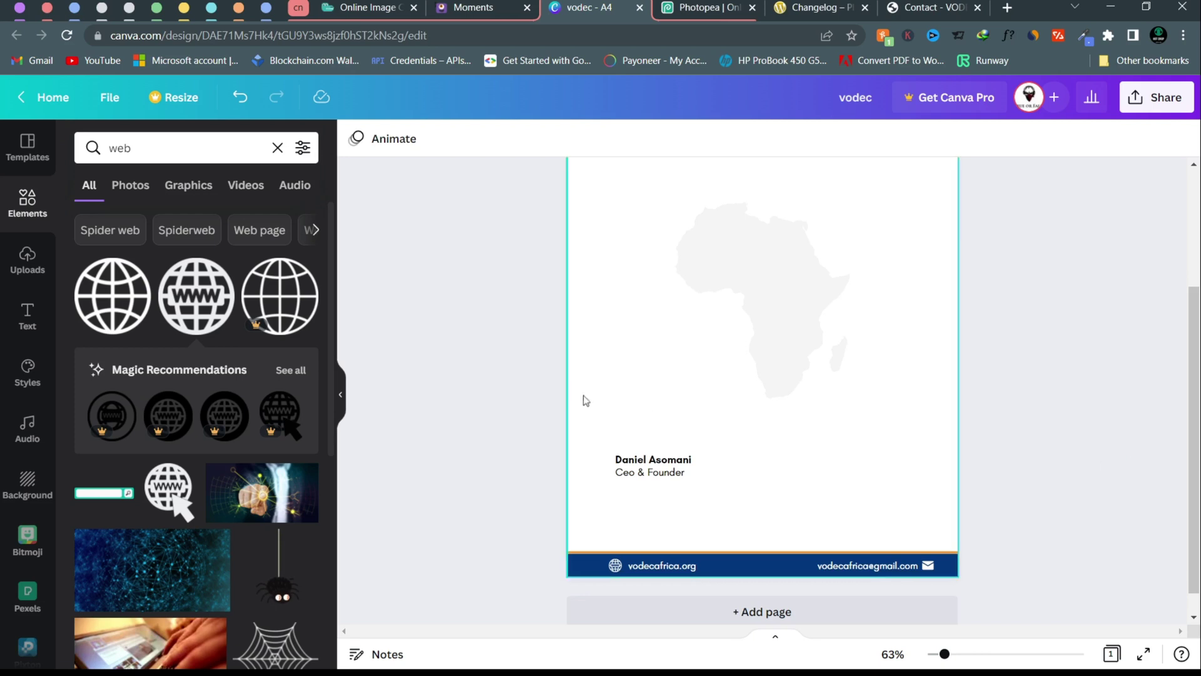
{"action": "left_click", "coordinate": [654, 460]}
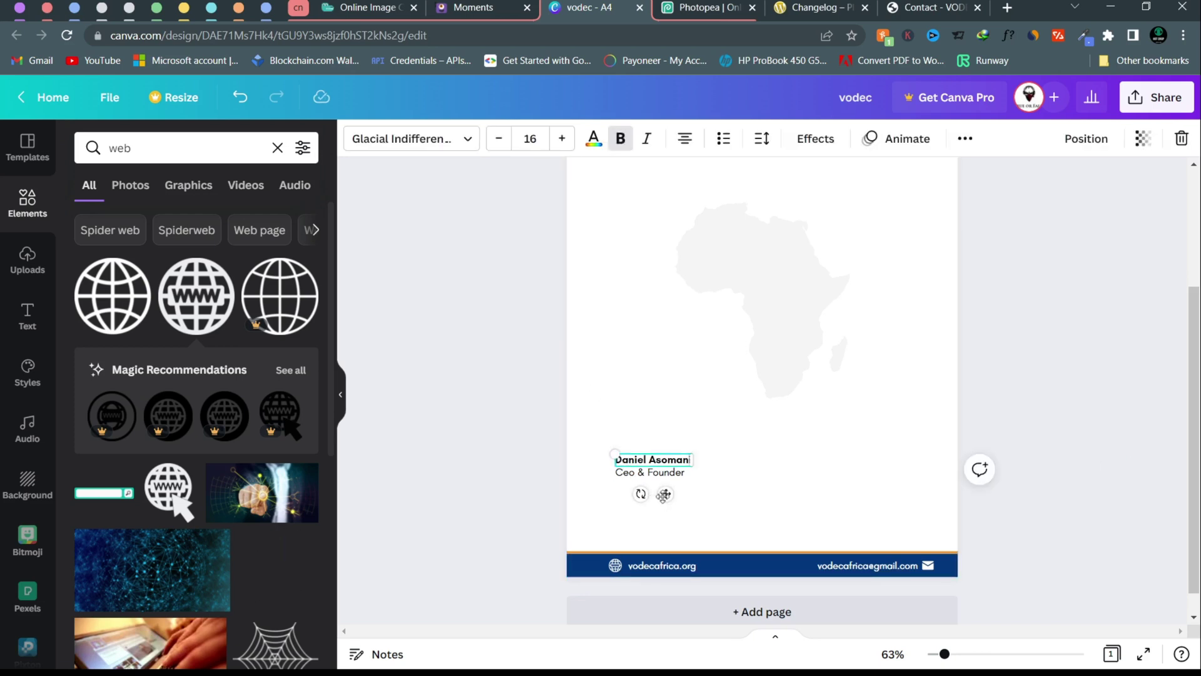
{"action": "left_click_drag", "start_coordinate": [664, 495], "coordinate": [663, 481]}
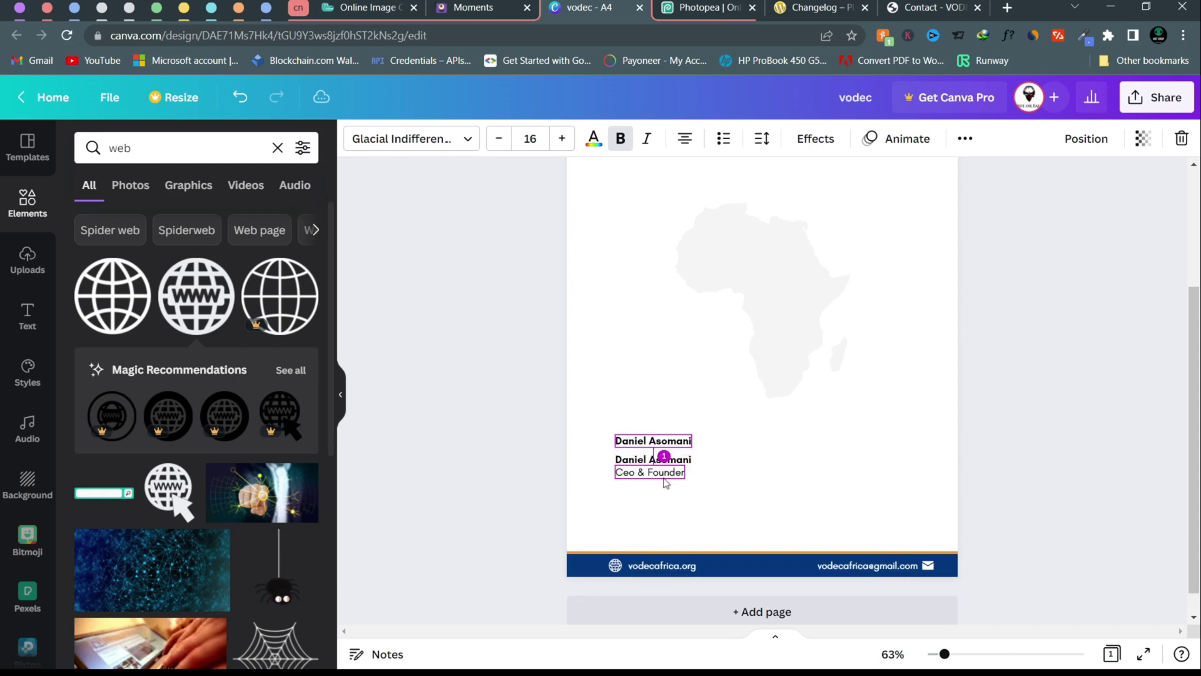
{"action": "left_click", "coordinate": [471, 141]}
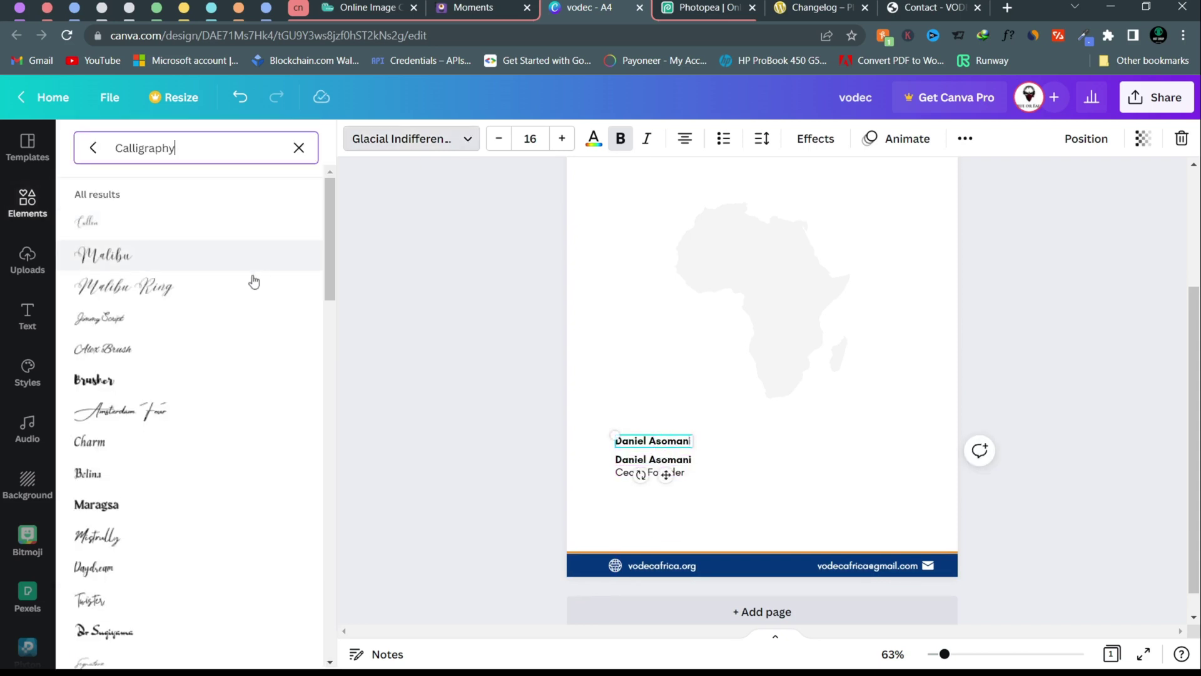
{"action": "left_click", "coordinate": [309, 410]}
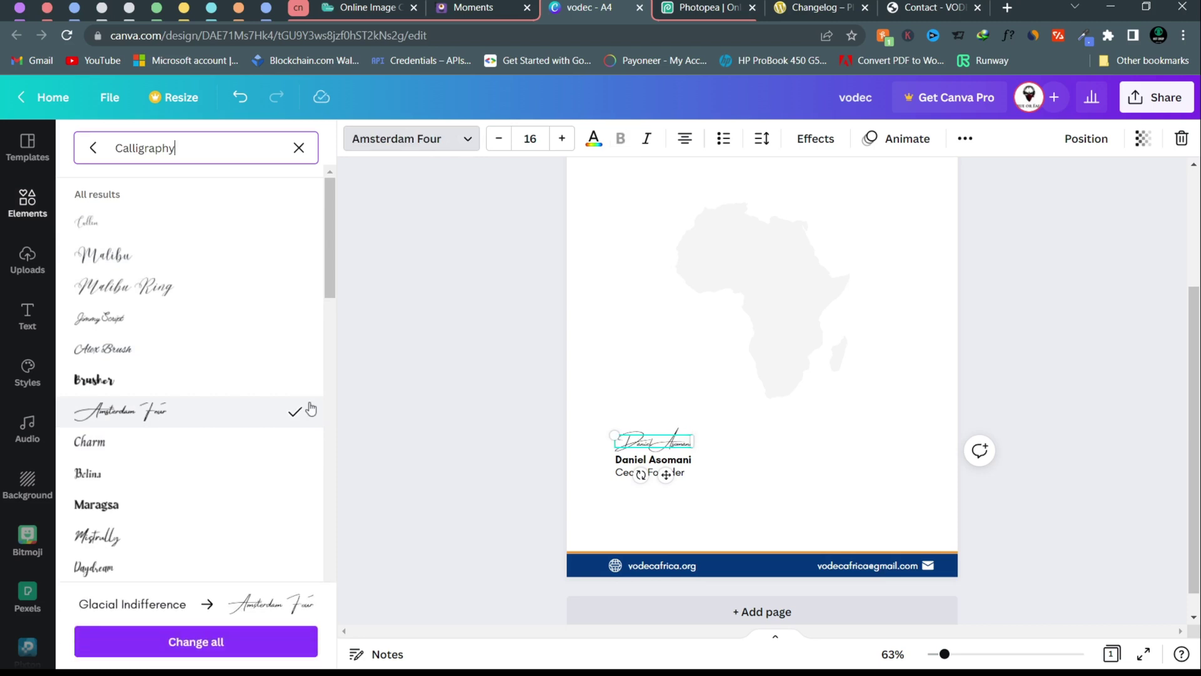
{"action": "left_click", "coordinate": [438, 138]}
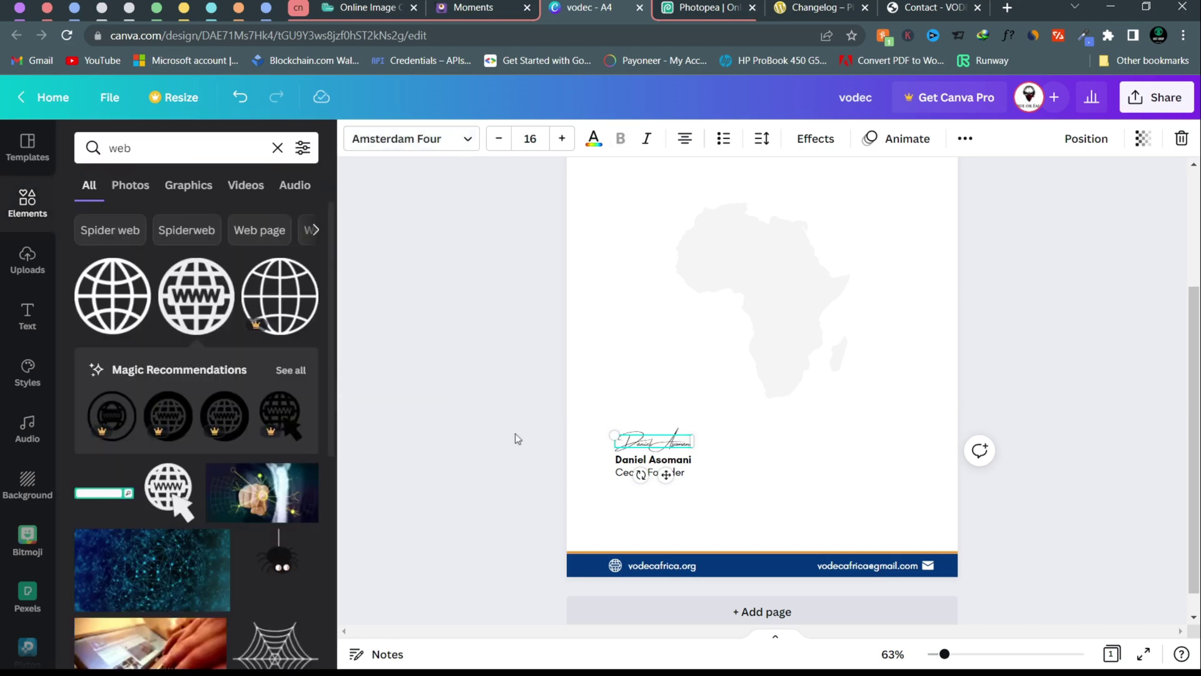
{"action": "left_click", "coordinate": [562, 138]}
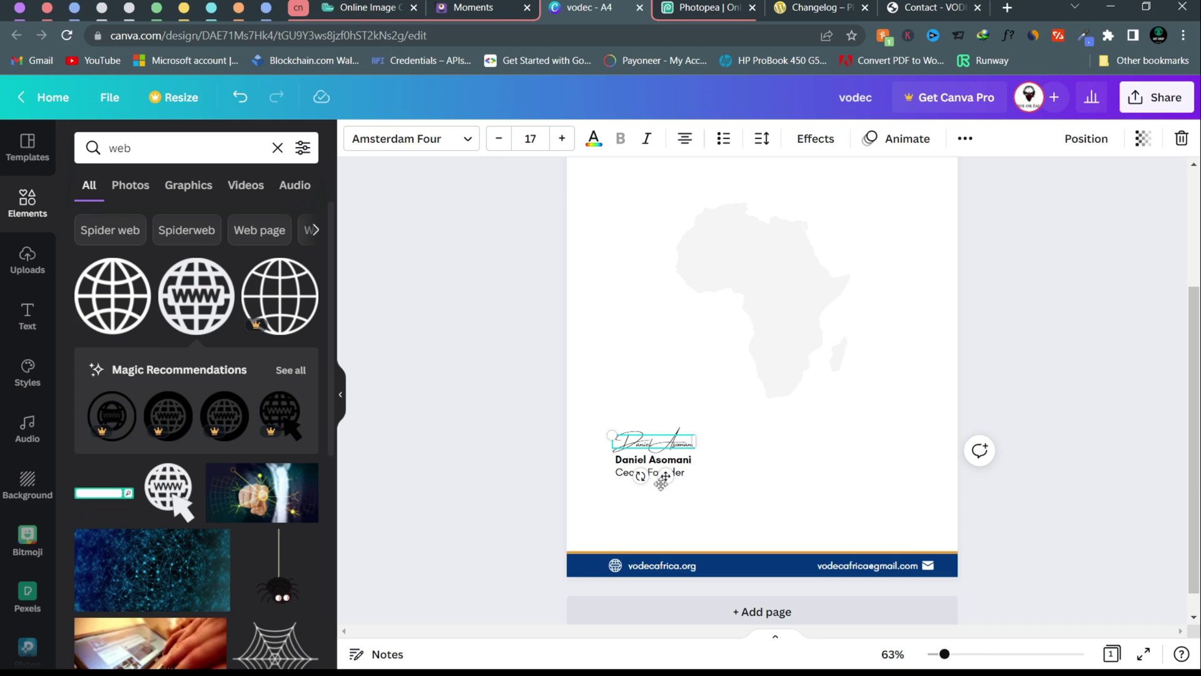
{"action": "left_click", "coordinate": [728, 472]}
{"action": "left_click", "coordinate": [684, 447]}
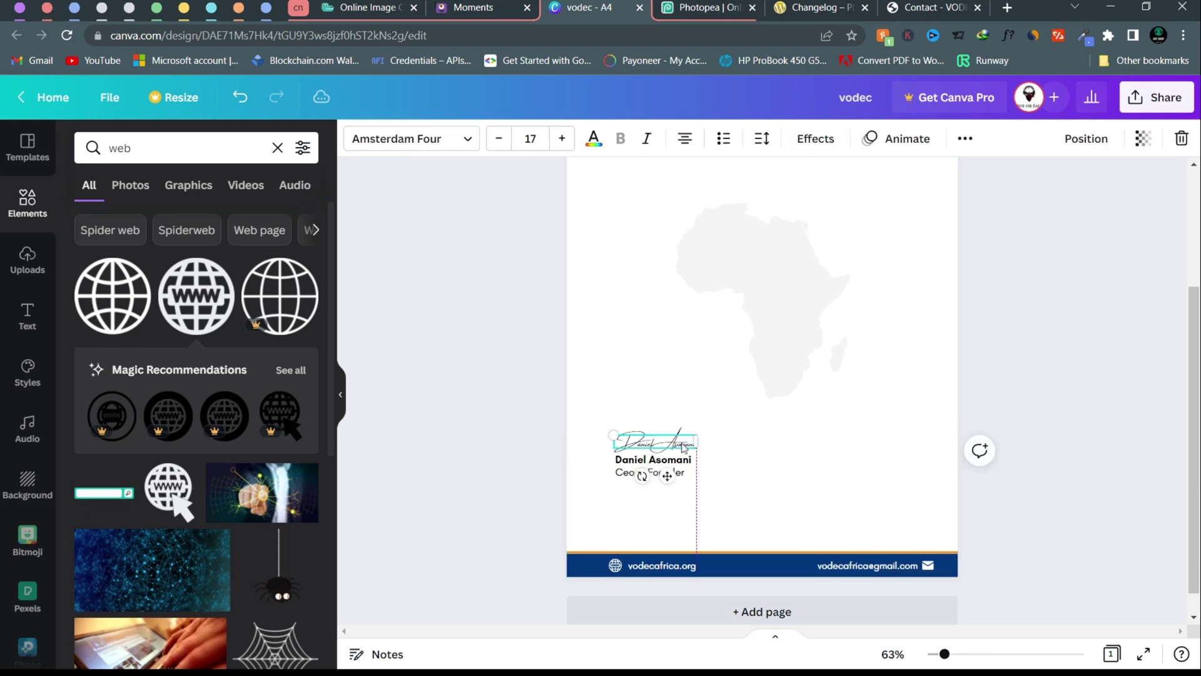
{"action": "left_click", "coordinate": [1129, 425]}
{"action": "scroll", "coordinate": [1129, 426], "scroll_direction": "up", "scroll_amount": 3}
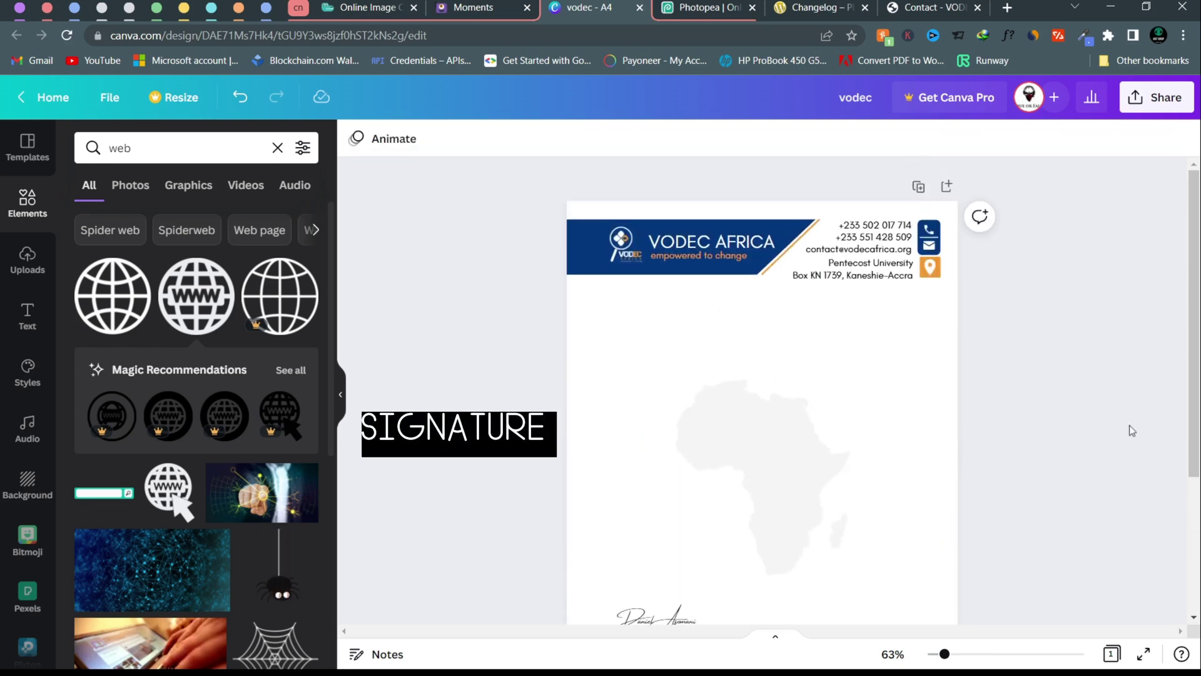
{"action": "scroll", "coordinate": [1128, 425], "scroll_direction": "down", "scroll_amount": 3}
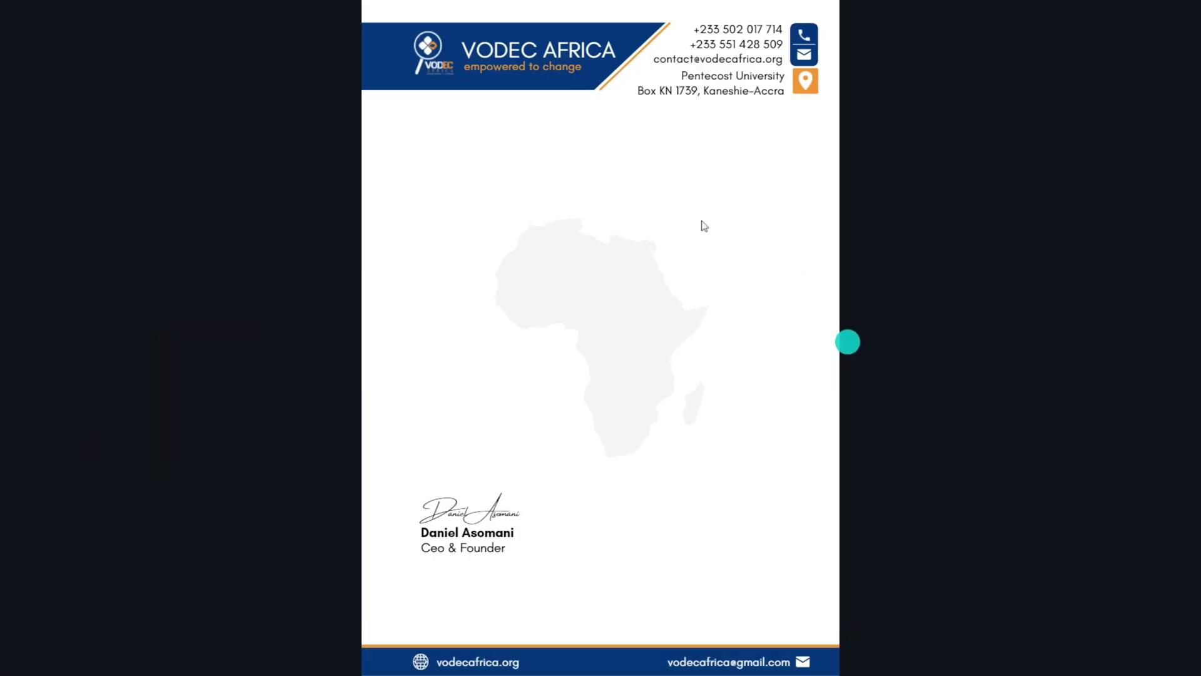
{"action": "key", "text": "Escape"}
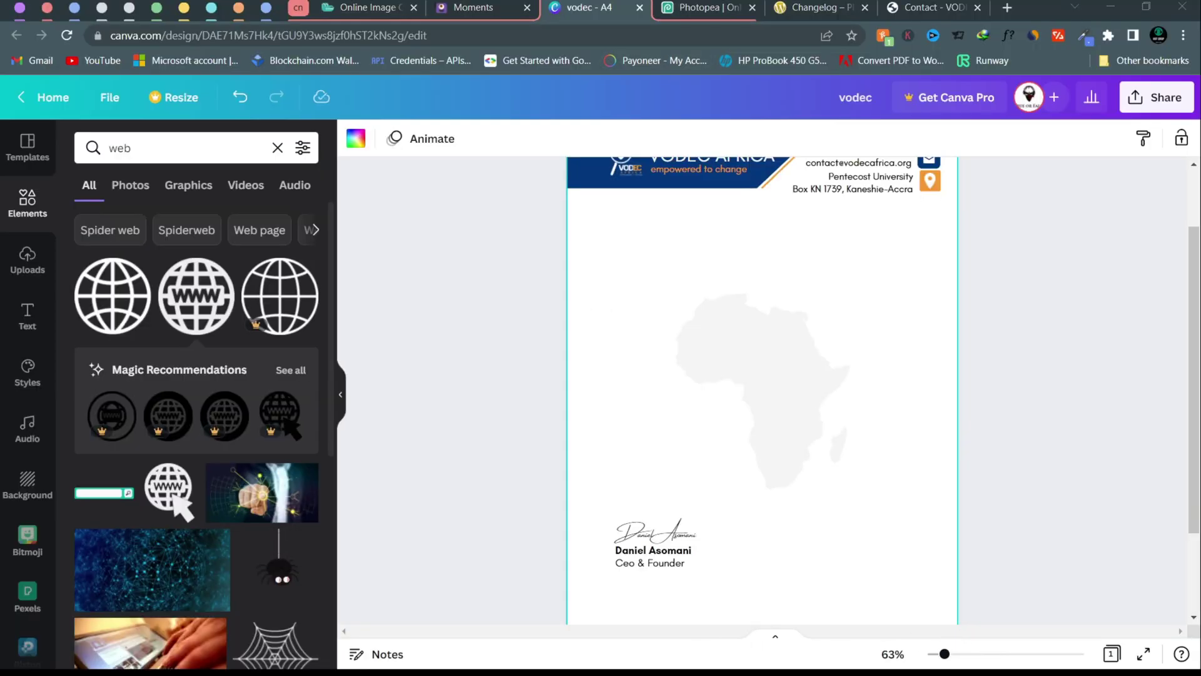
- Check the available download file types under Share, then open the letterhead's template link
{"action": "left_click", "coordinate": [1147, 98]}
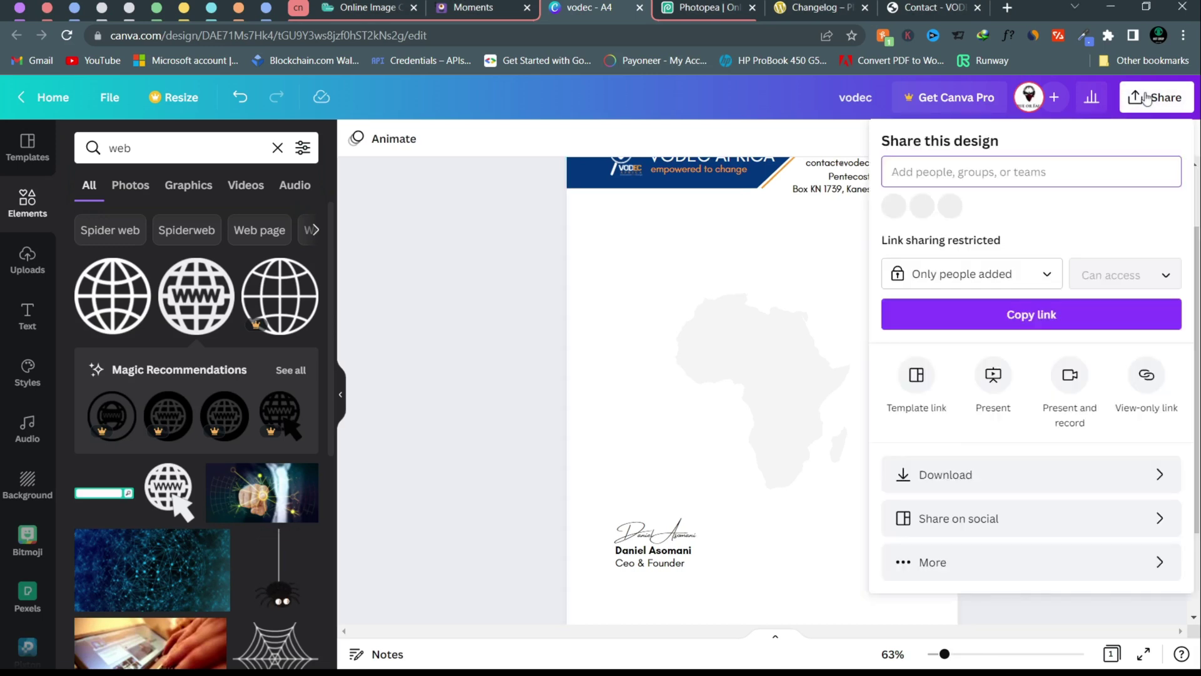
{"action": "left_click", "coordinate": [925, 476]}
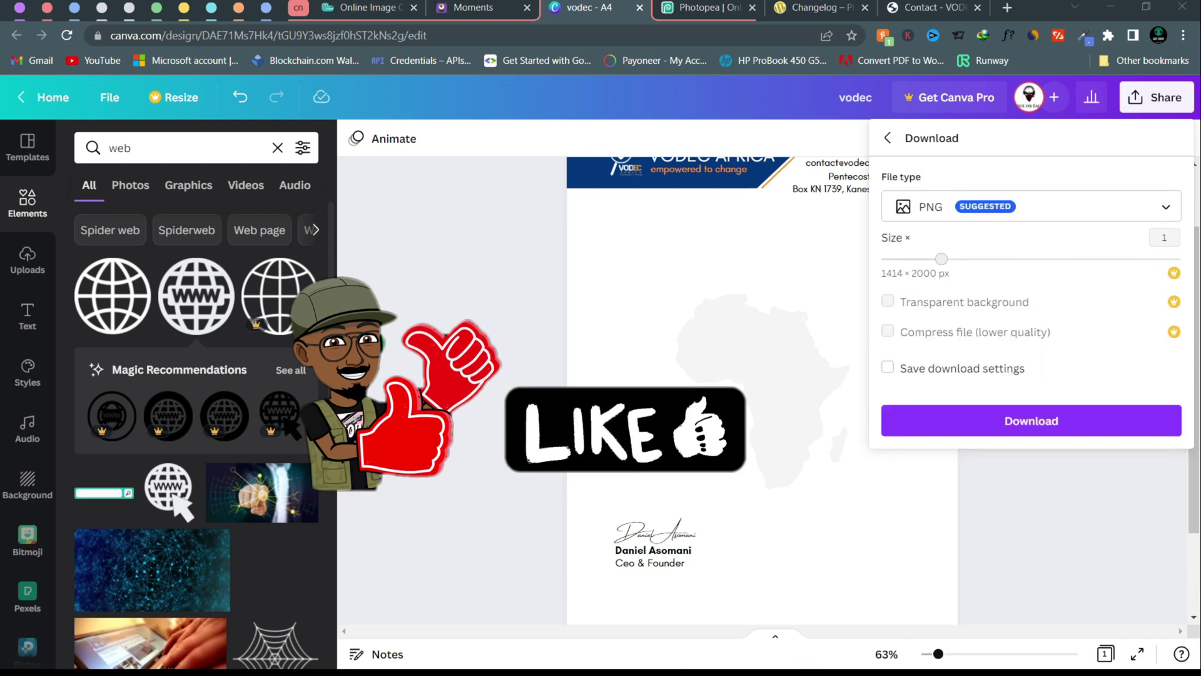
{"action": "left_click", "coordinate": [938, 206]}
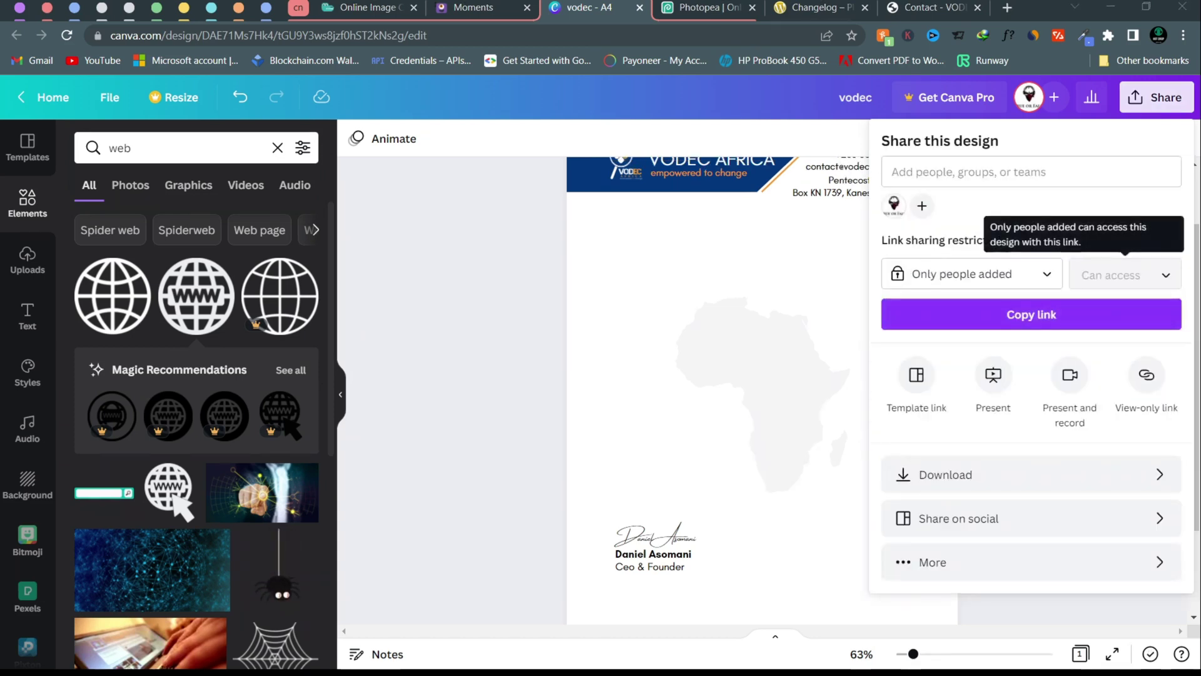
{"action": "left_click", "coordinate": [920, 374]}
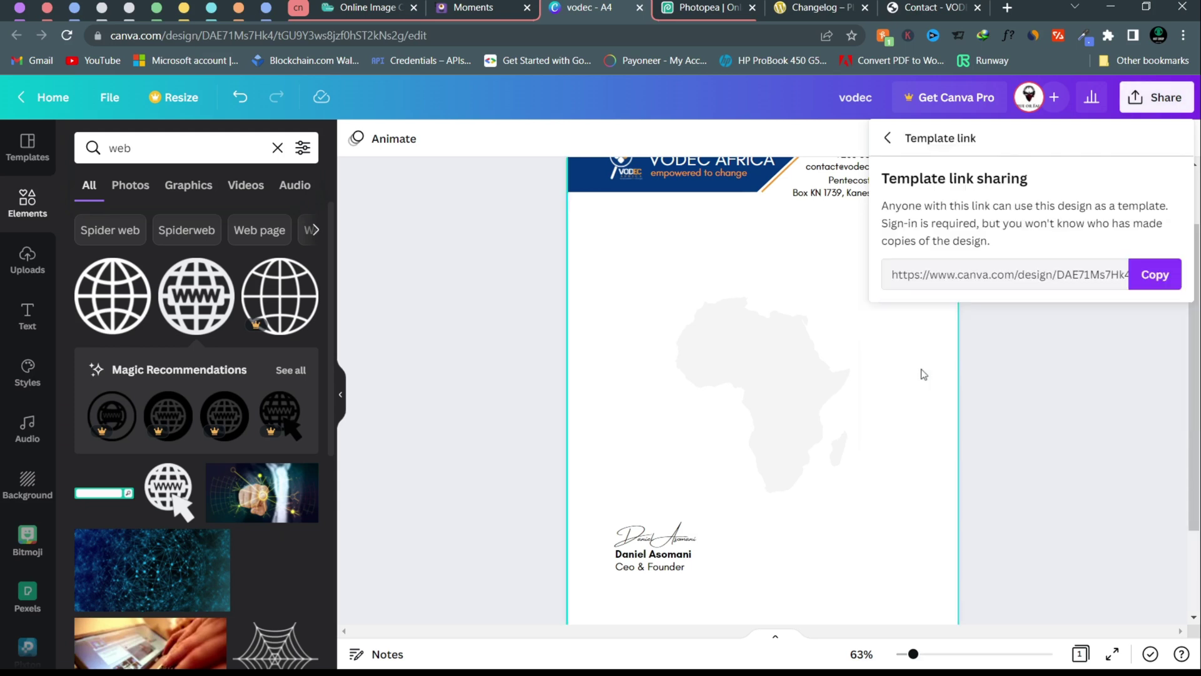